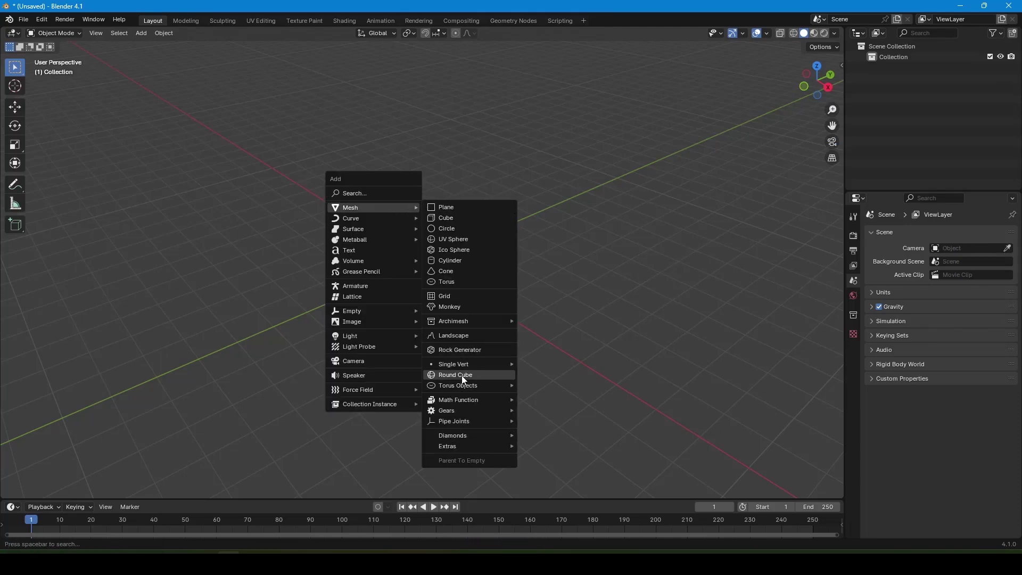
- Add a Landscape mesh and expand its Another Noise Tool settings, including the random seed
left_click(463, 335)
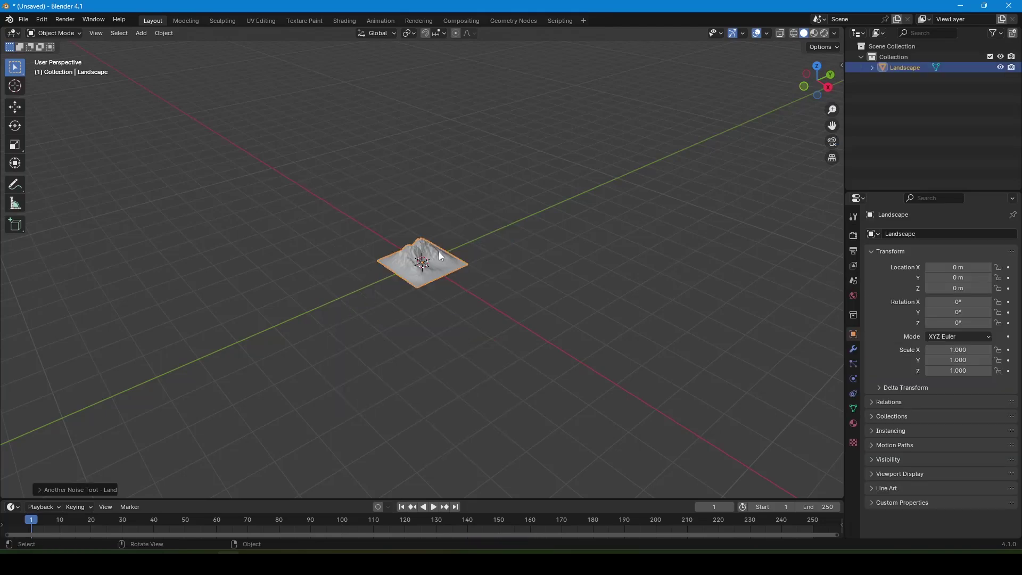
scroll(439, 251, "up", 8)
left_click(64, 490)
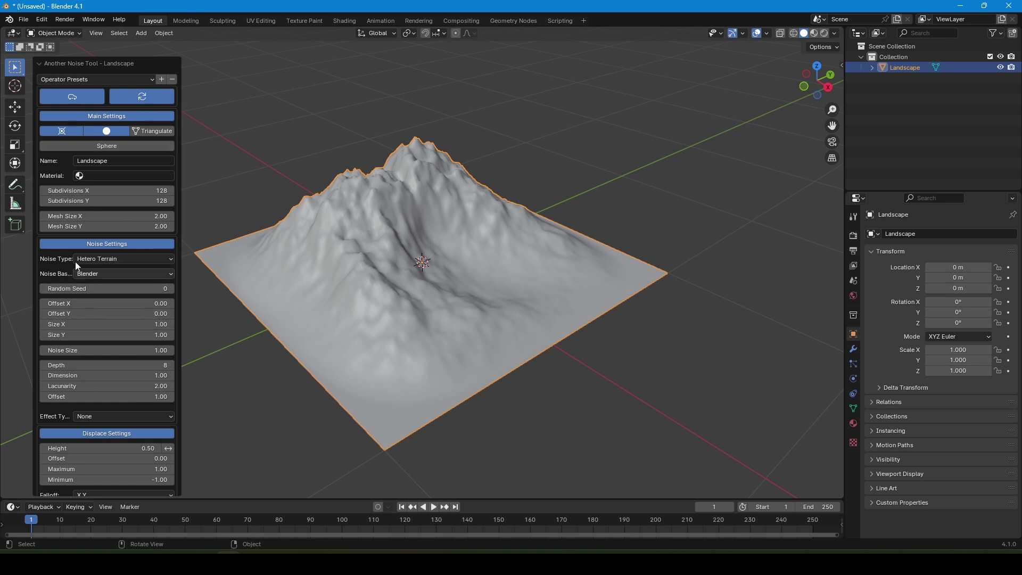
left_click(85, 289)
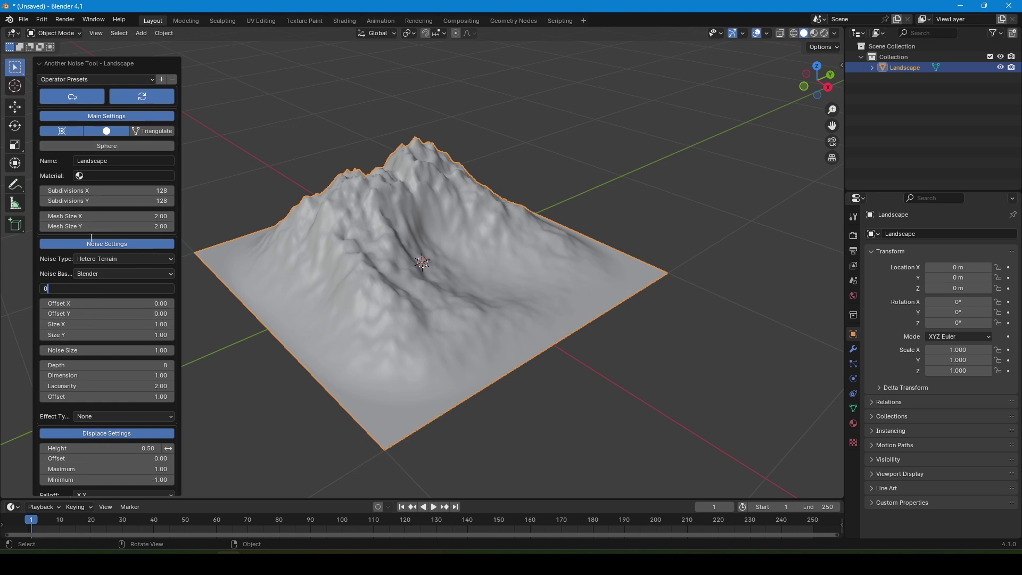
- Try the fBm Fractal, Marble and Strata hTerrain noise types on the terrain
left_click(104, 257)
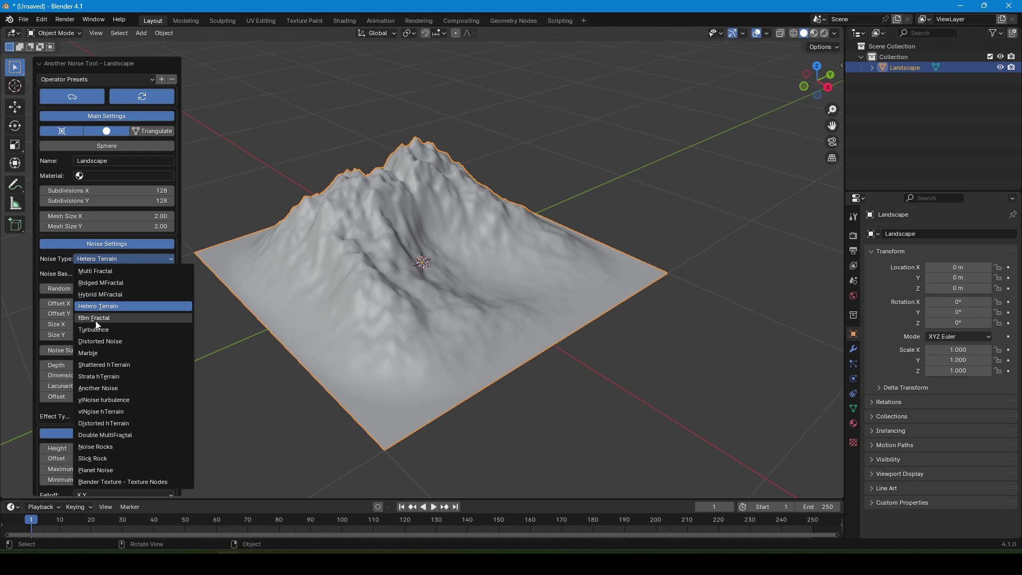
left_click(96, 322)
left_click(121, 256)
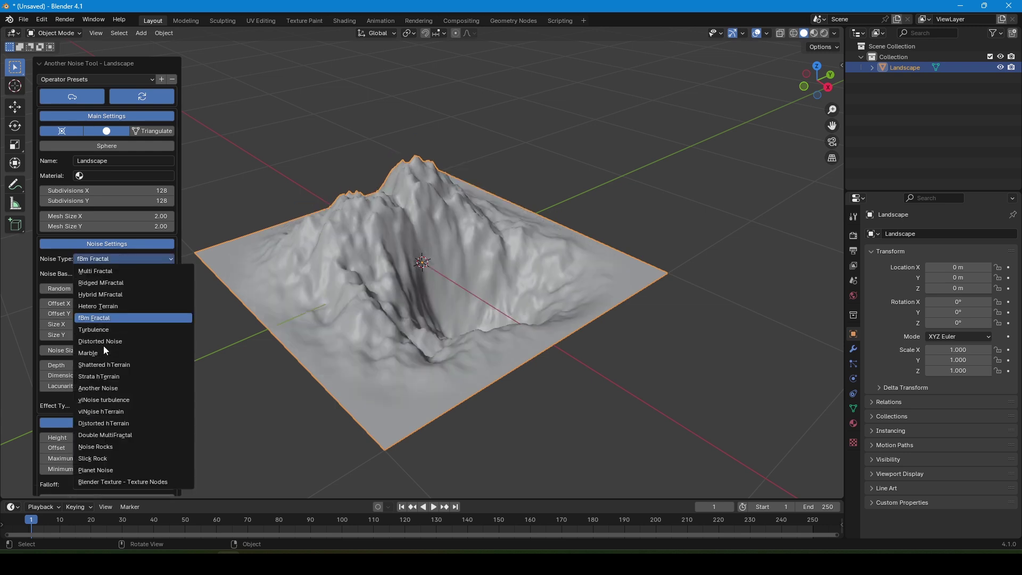
left_click(102, 353)
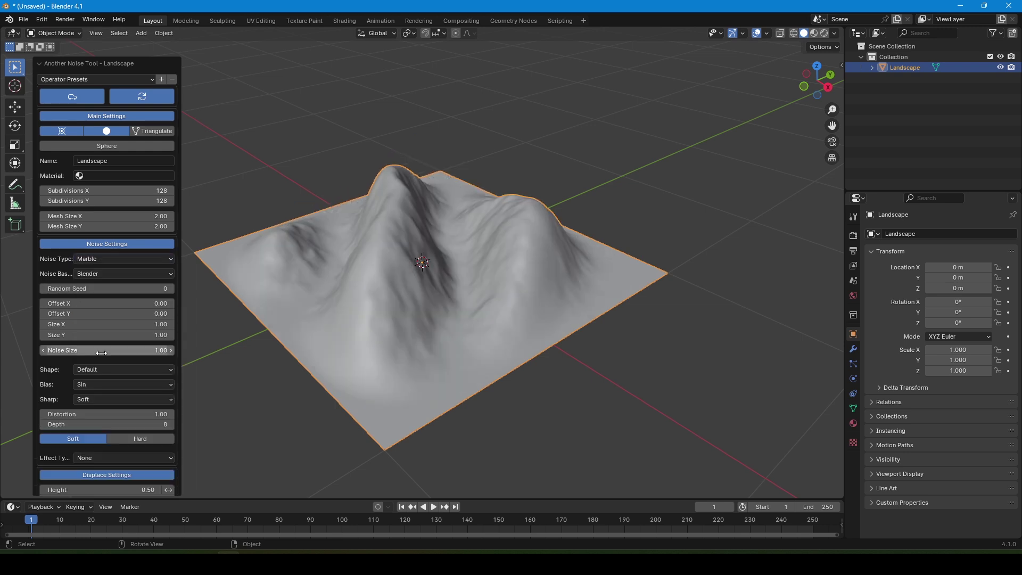
left_click(117, 259)
left_click(104, 376)
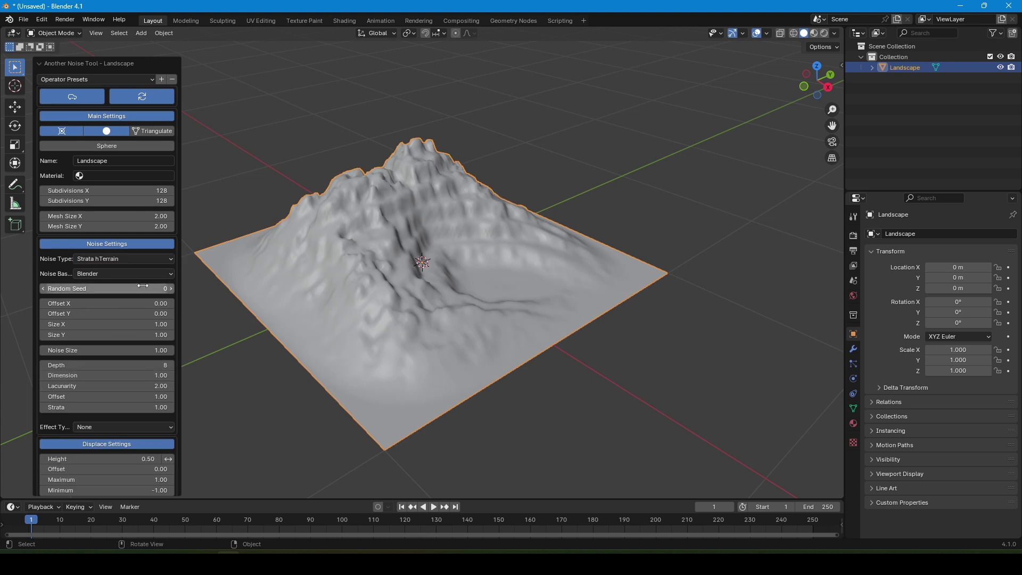
- Try Distorted hTerrain and Slick Rock, then settle on Ridged MFractal noise
left_click(126, 260)
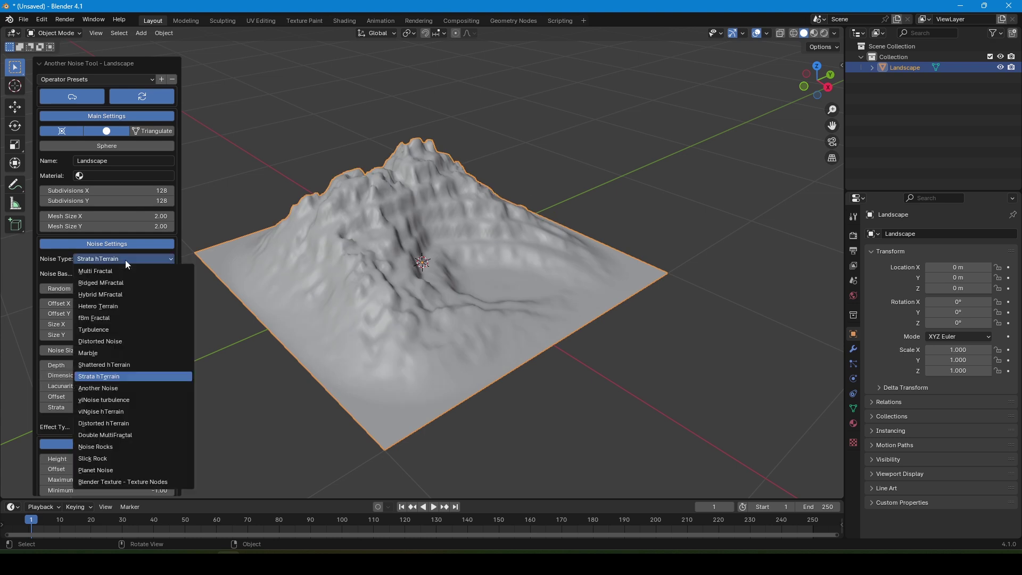
left_click(118, 424)
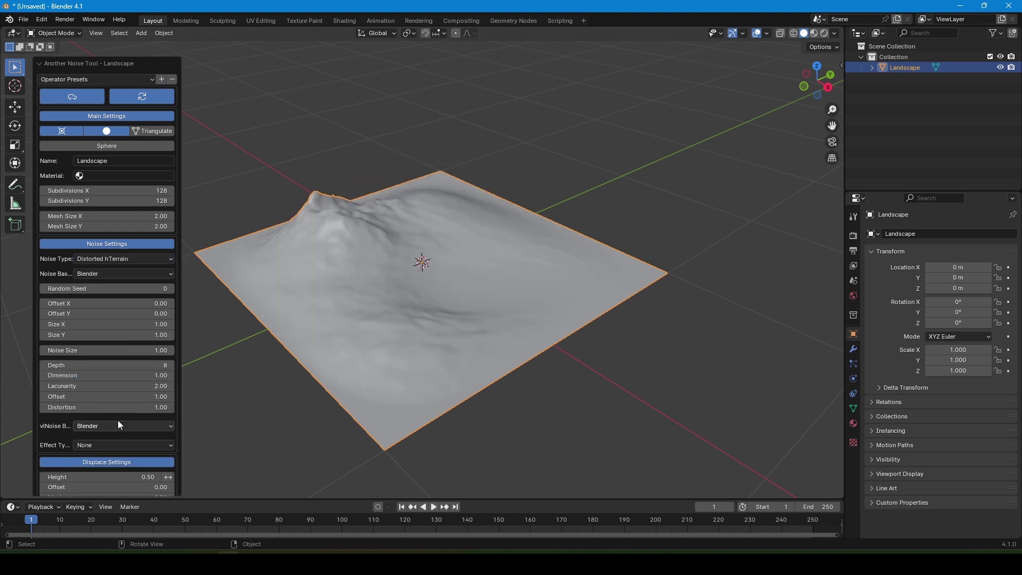
left_click(117, 261)
left_click(120, 461)
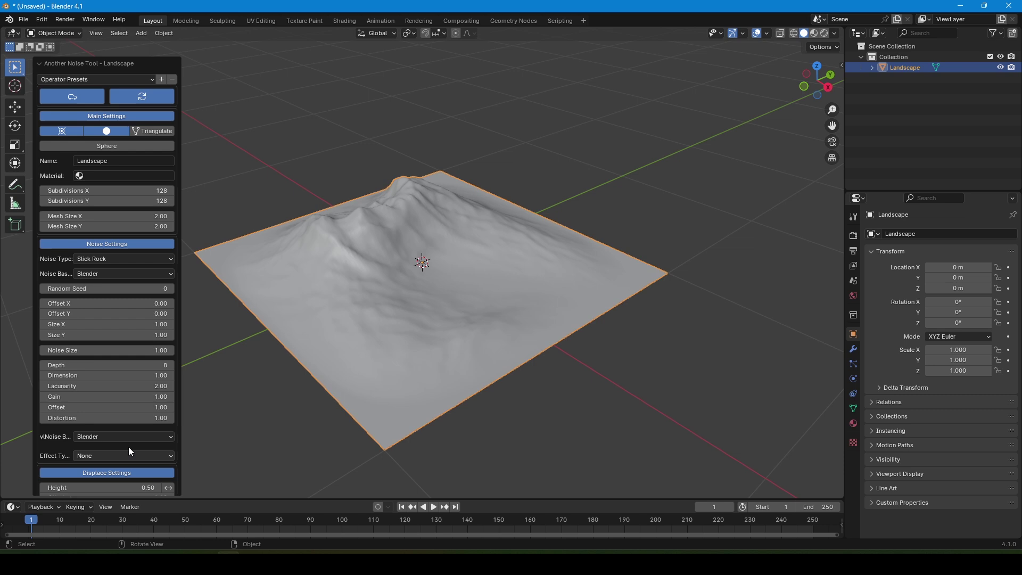
left_click(134, 260)
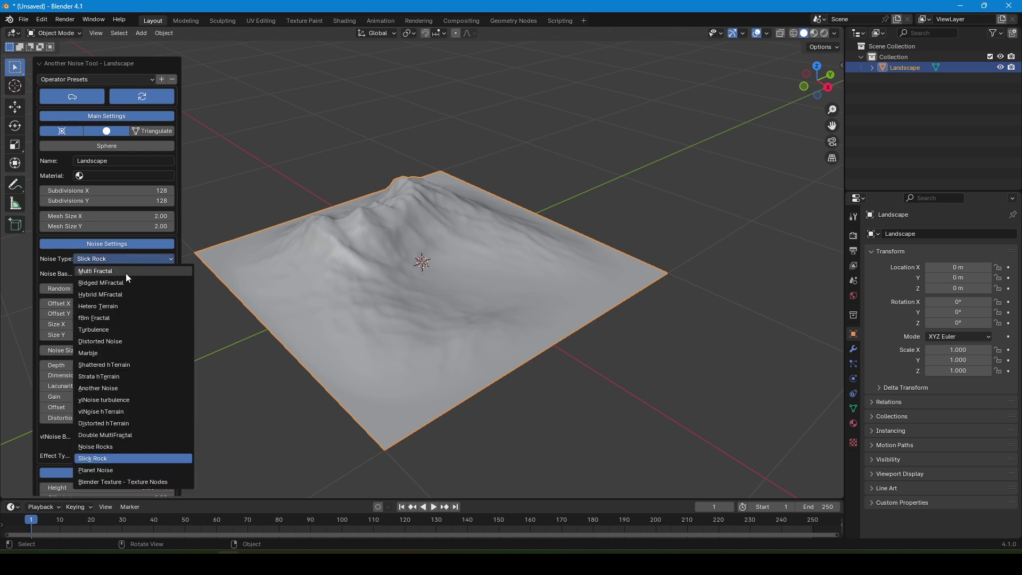
left_click(122, 283)
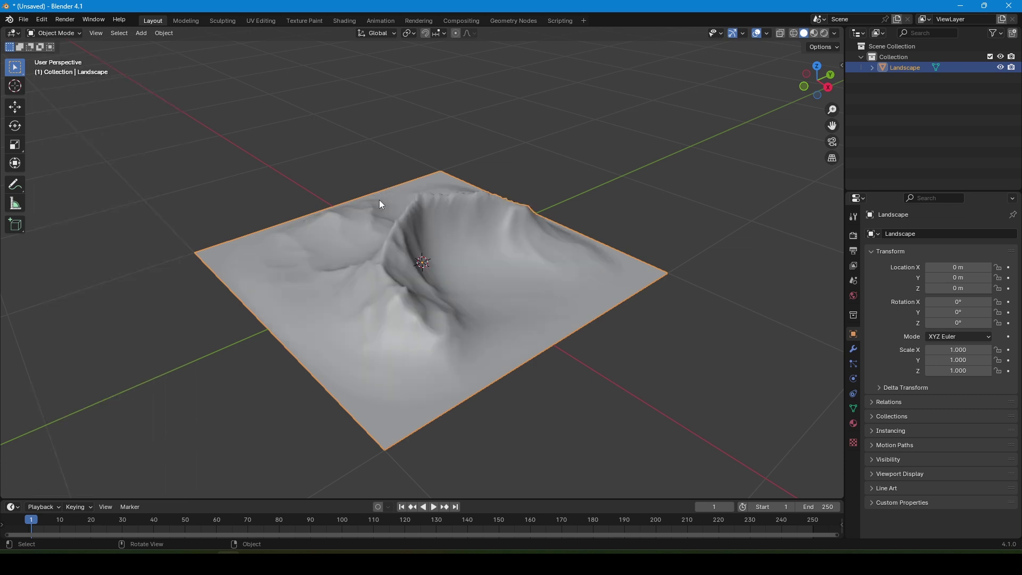
- Add a plane under the terrain and scale it up to about 1.3
middle_click_drag(379, 199, 422, 233)
scroll(479, 229, "up", 5)
scroll(479, 229, "down", 5)
key("shift+a")
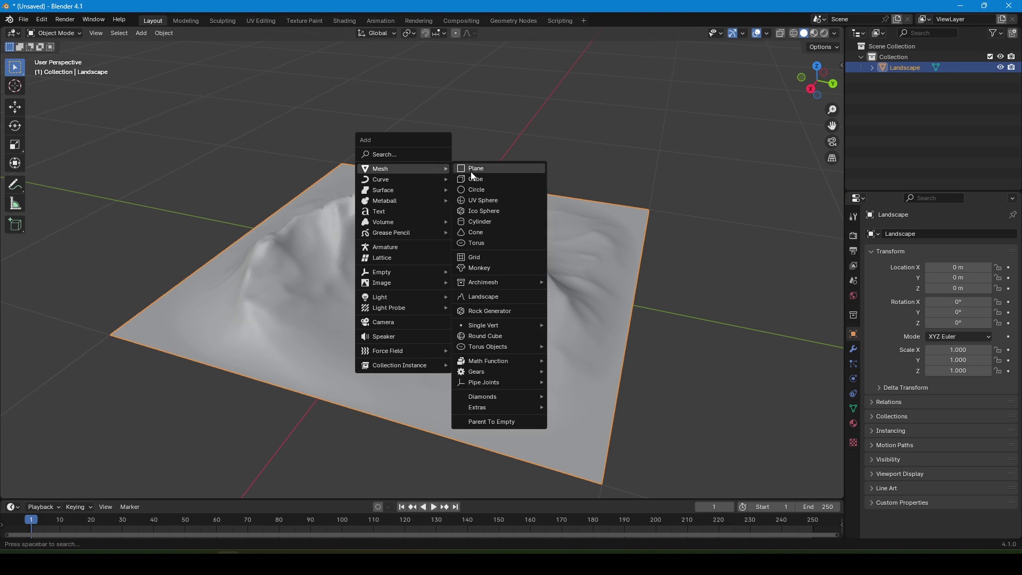
left_click(470, 170)
key("s")
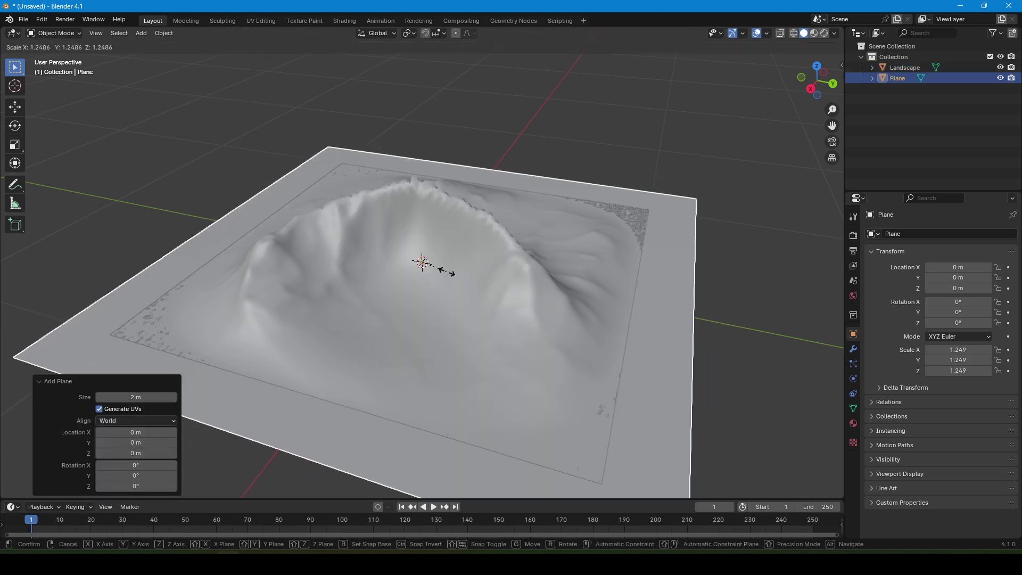
left_click(447, 270)
- Raise the plane slightly along Z so it cuts the mountain's base
key("g")
key("z")
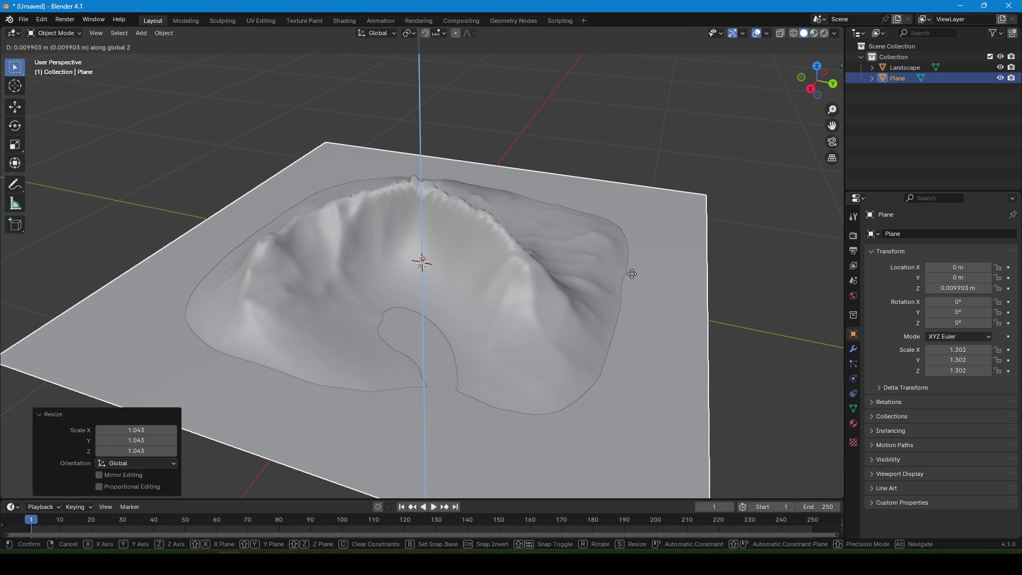
left_click(632, 279)
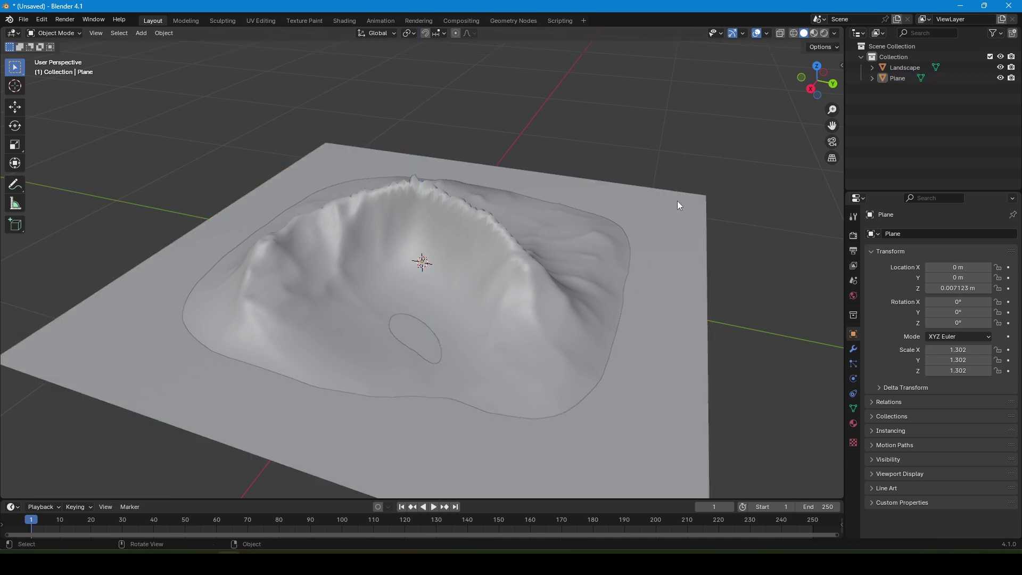
- Switch to Rendered shading and drive the world Color with an image texture
left_click(824, 33)
left_click(854, 295)
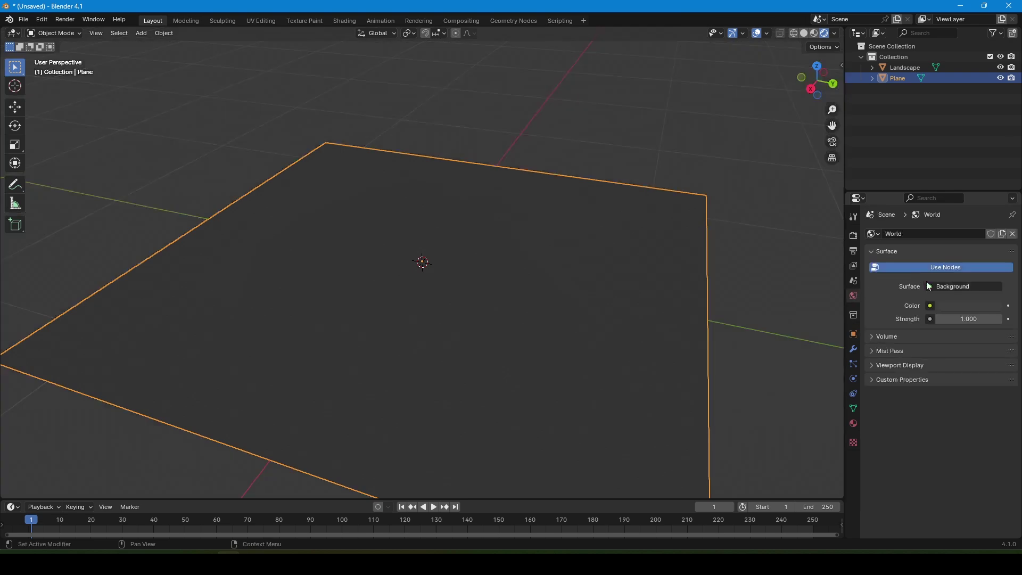
left_click(928, 287)
left_click(930, 305)
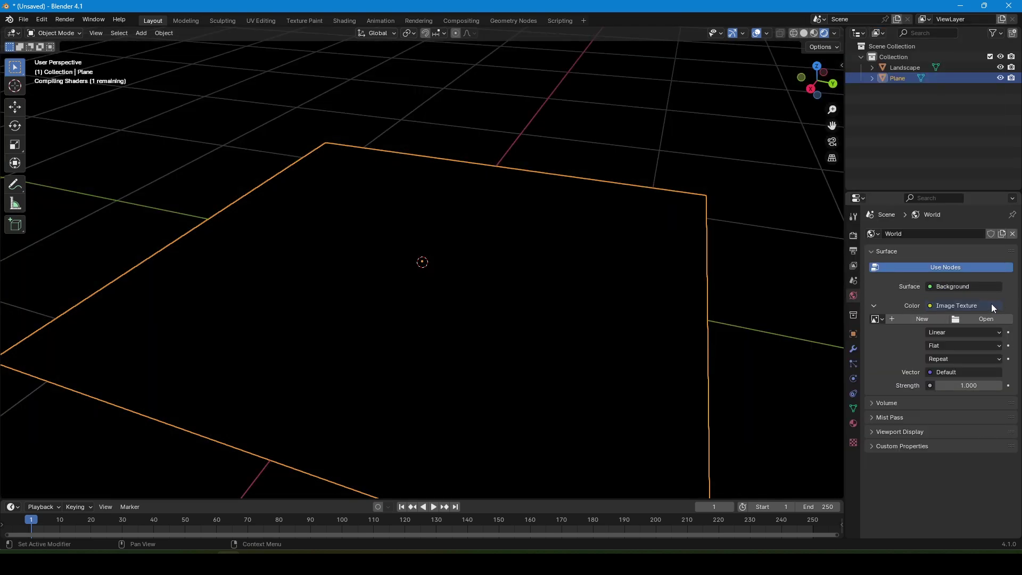
left_click(983, 319)
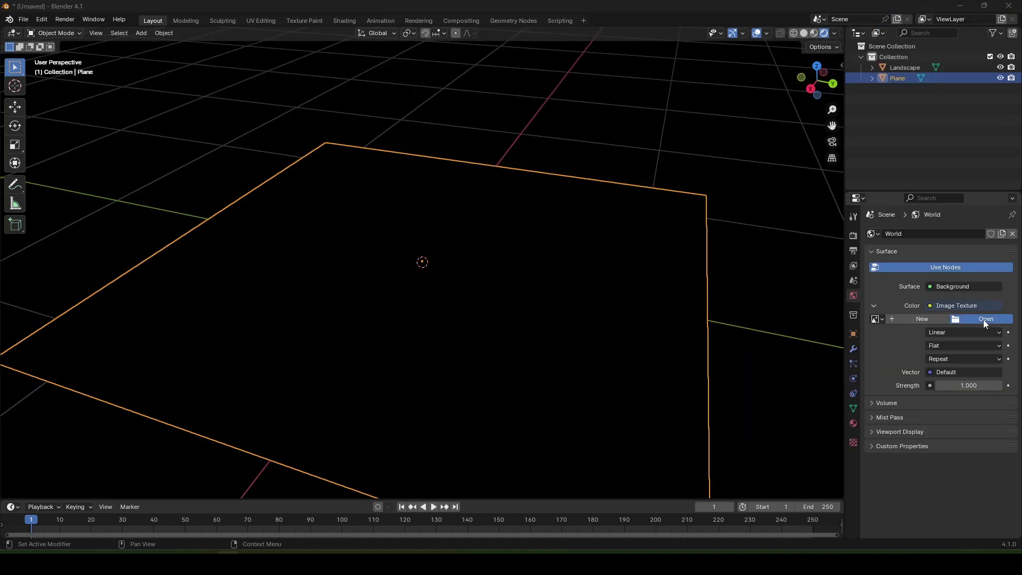
double_click(459, 171)
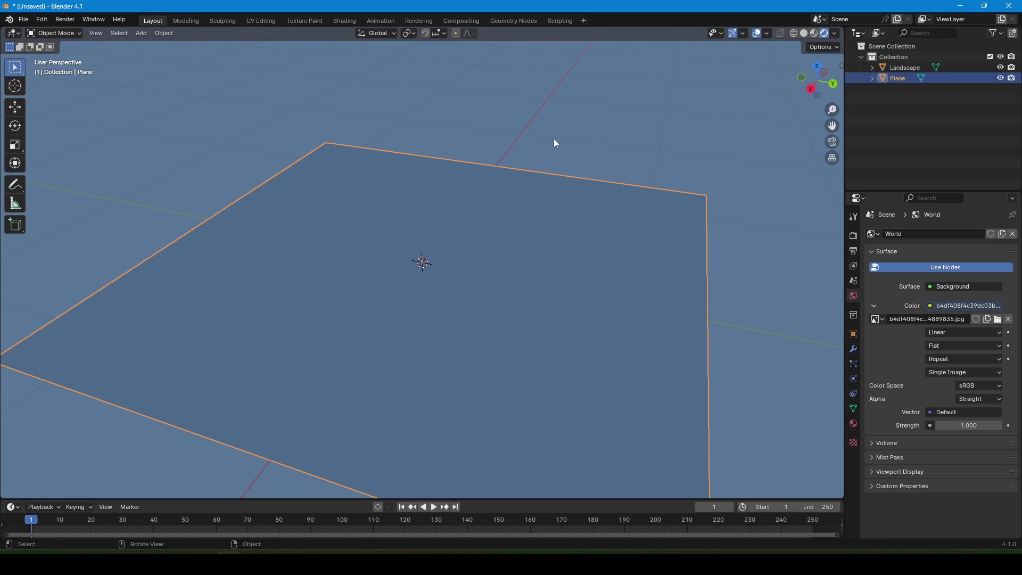
scroll(716, 188, "down", 3)
scroll(717, 188, "down", 5)
mouse_move(676, 223)
middle_mouse_down()
mouse_move(662, 230)
mouse_move(702, 254)
middle_mouse_up()
scroll(745, 266, "up", 2)
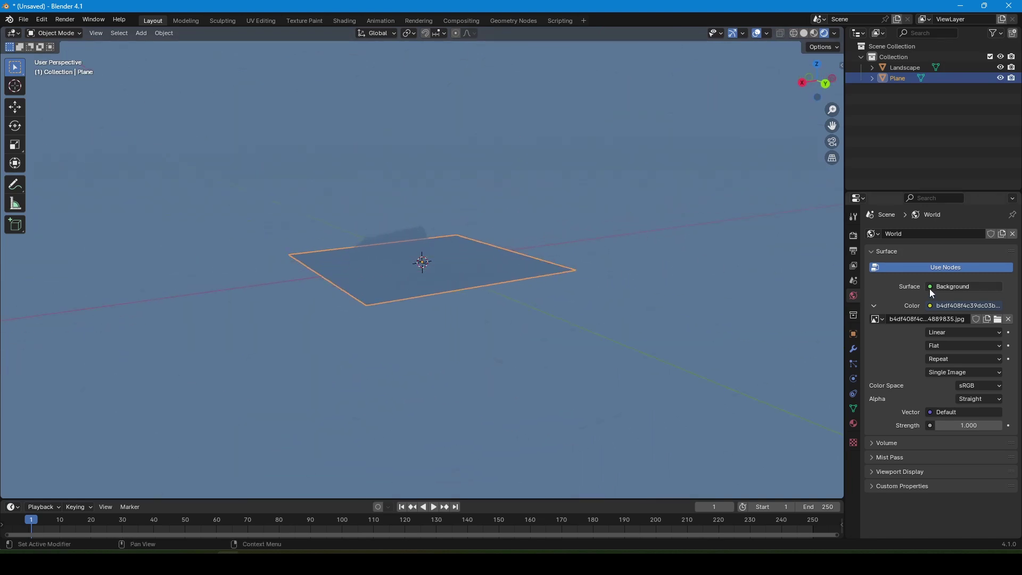
- Link the world Color to an Environment Texture using the riverside photo from Downloads
left_click(929, 288)
left_click(929, 287)
left_click(929, 307)
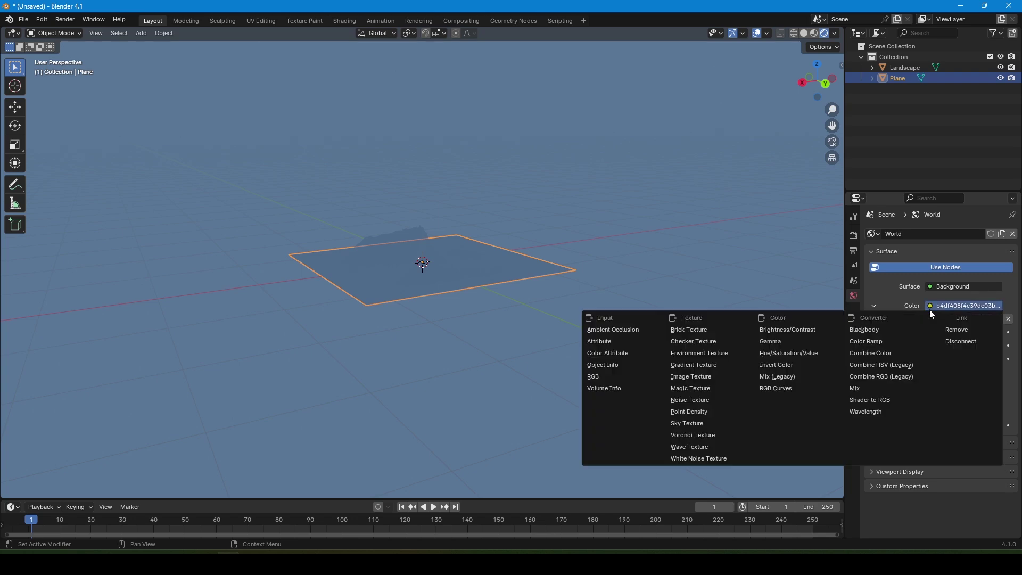
left_click(704, 351)
left_click(983, 320)
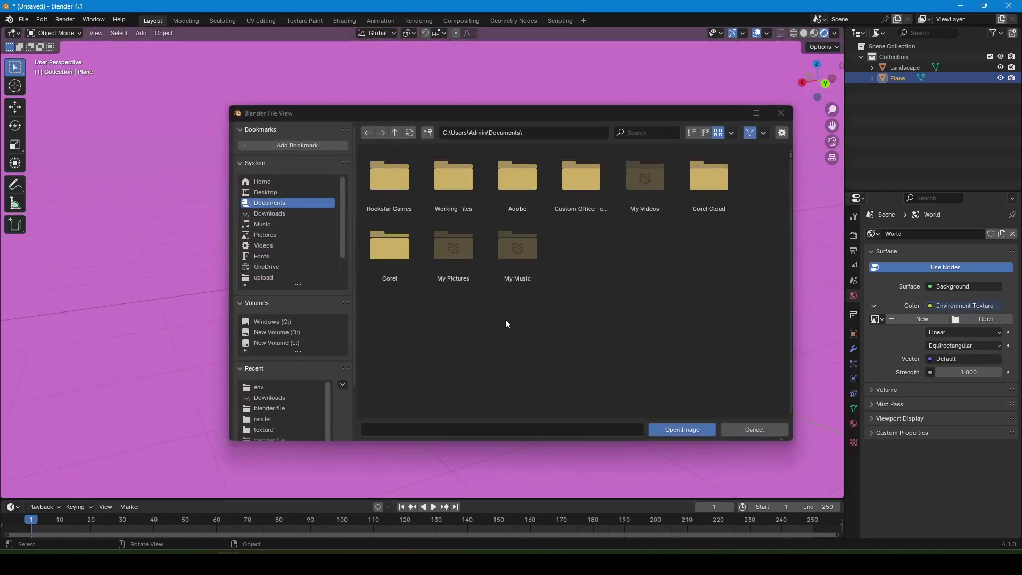
left_click(296, 398)
double_click(459, 180)
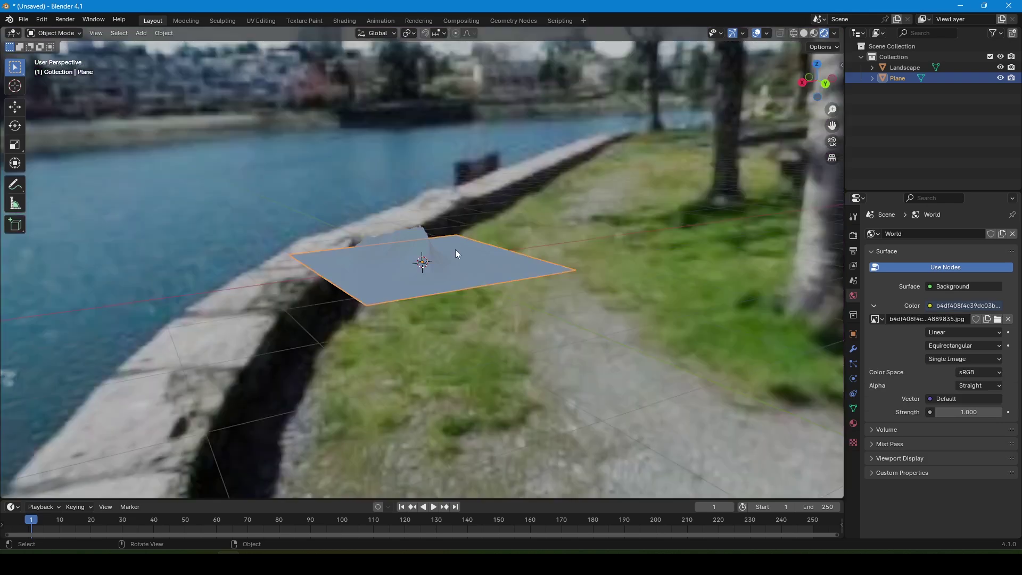
scroll(455, 250, "up", 5)
mouse_move(456, 252)
middle_mouse_down()
mouse_move(617, 261)
mouse_move(616, 280)
middle_mouse_up()
- Create a new material for the plane and turn off Use Nodes
scroll(719, 216, "down", 3)
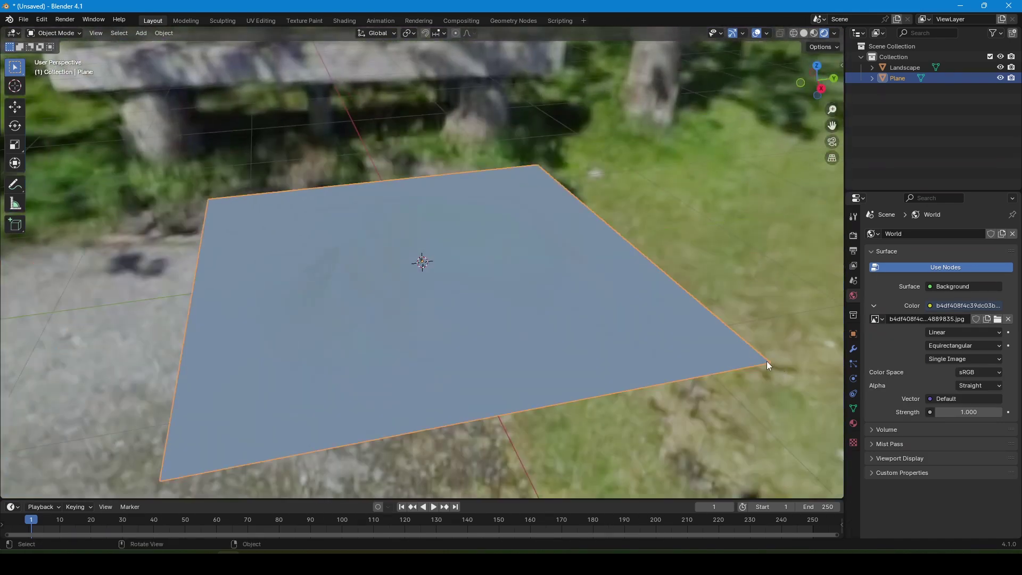
left_click(854, 422)
left_click(854, 395)
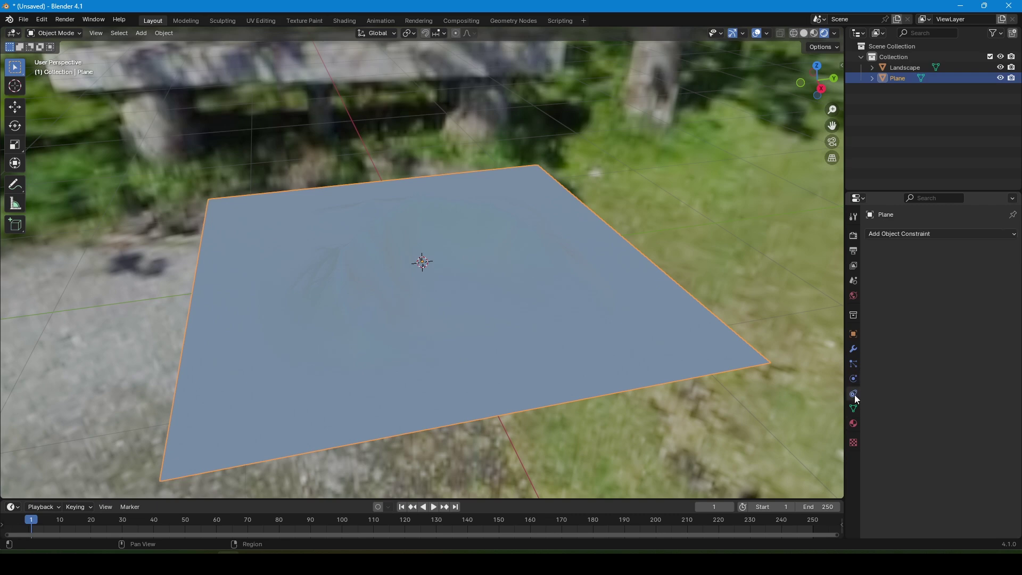
left_click(854, 423)
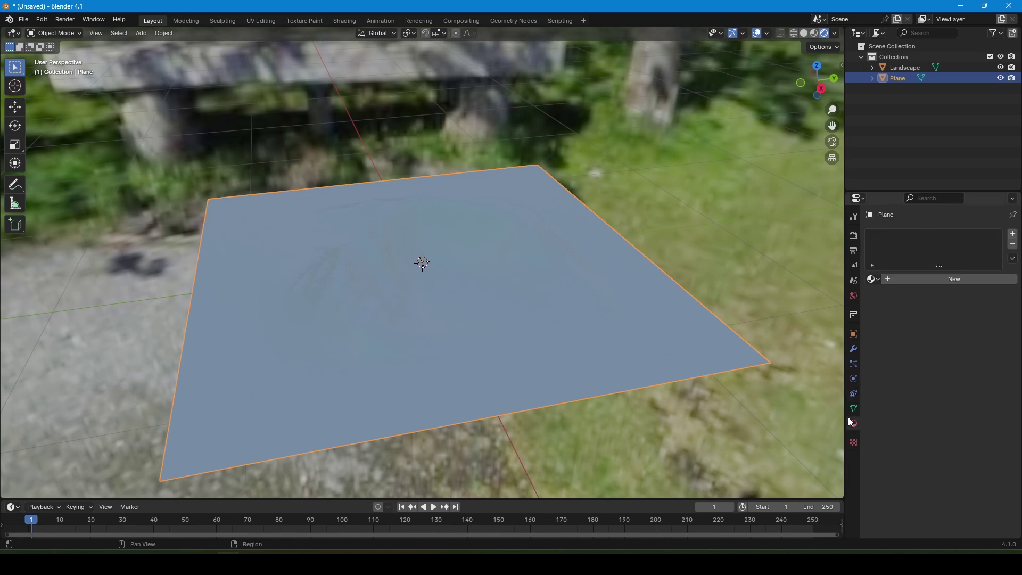
left_click(943, 280)
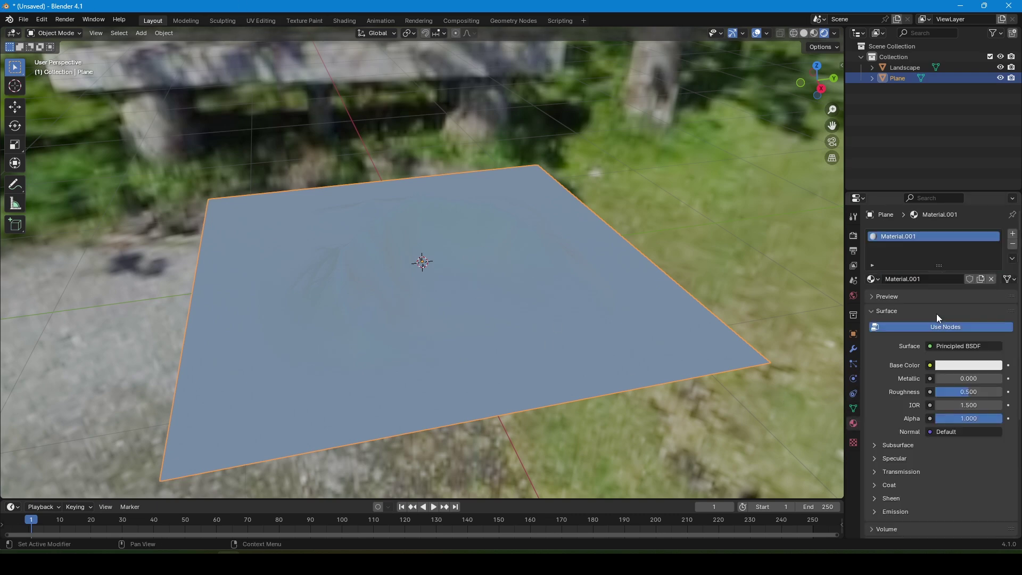
left_click(938, 331)
- Set the plane's base colour to light blue and Metallic to about 0.97
left_click(947, 347)
left_click_drag(954, 202, 945, 207)
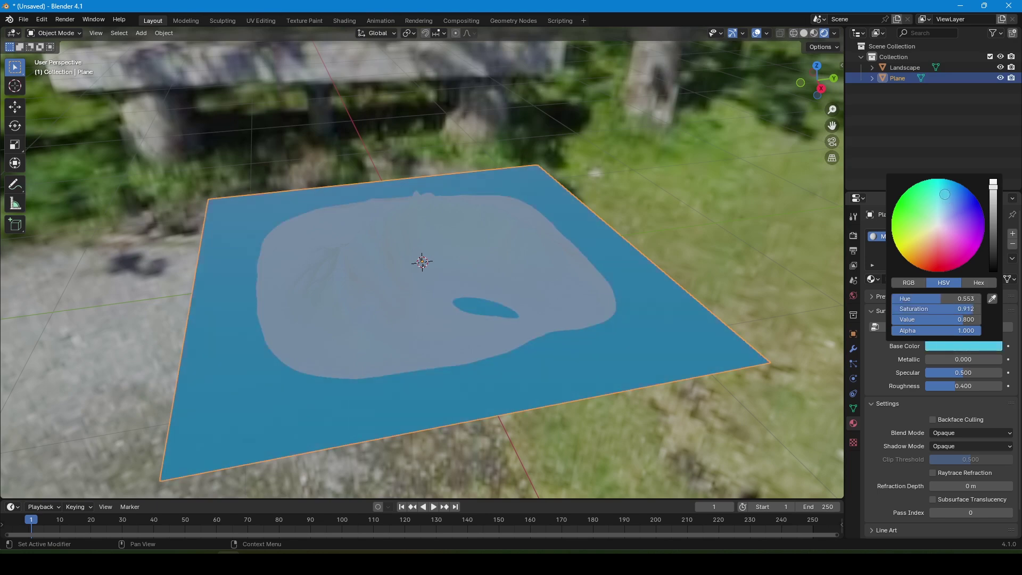
left_click(949, 361)
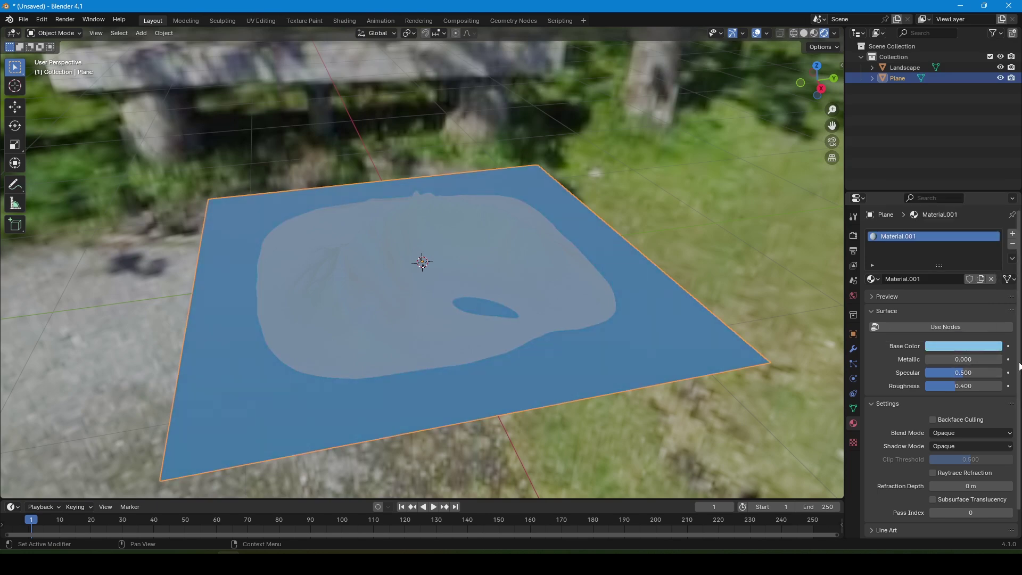
type("0.837")
key("Return")
mouse_move(989, 359)
left_mouse_down()
mouse_move(981, 377)
mouse_move(926, 373)
mouse_move(932, 386)
mouse_move(916, 386)
mouse_move(931, 386)
left_mouse_up()
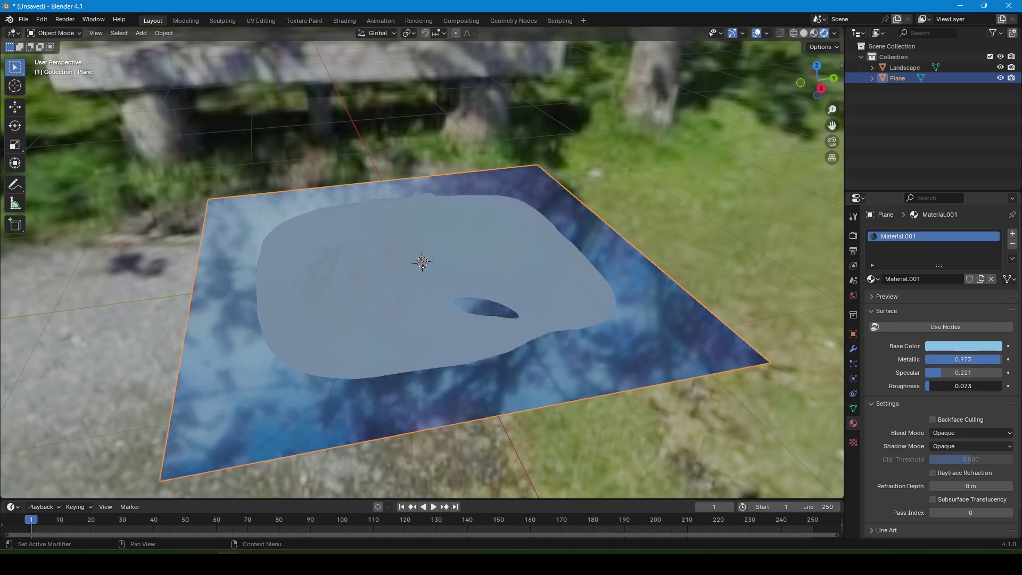
left_click(543, 278)
scroll(479, 245, "up", 5)
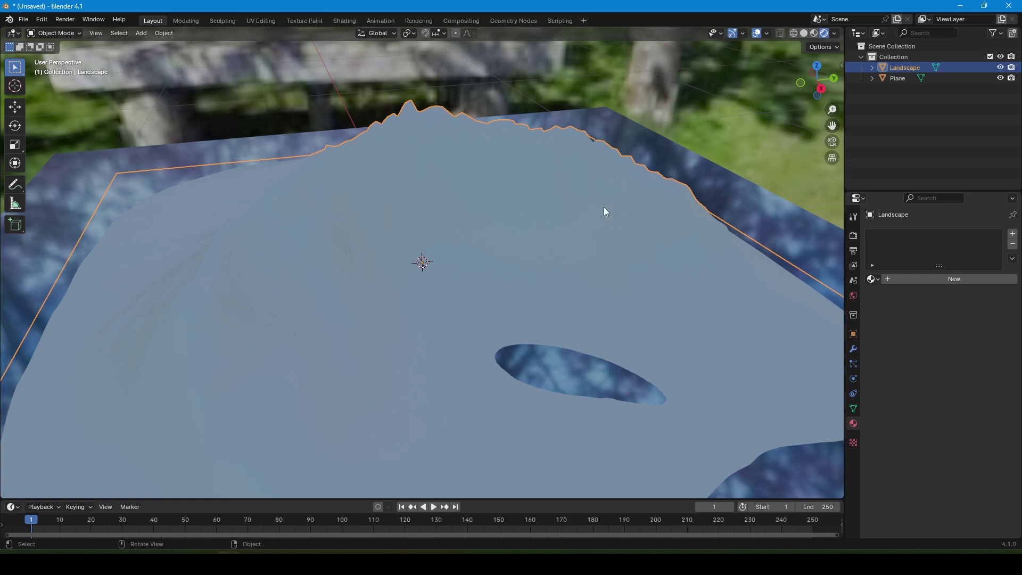
- Add a point light raised above the terrain with 25 W power
key("shift+a")
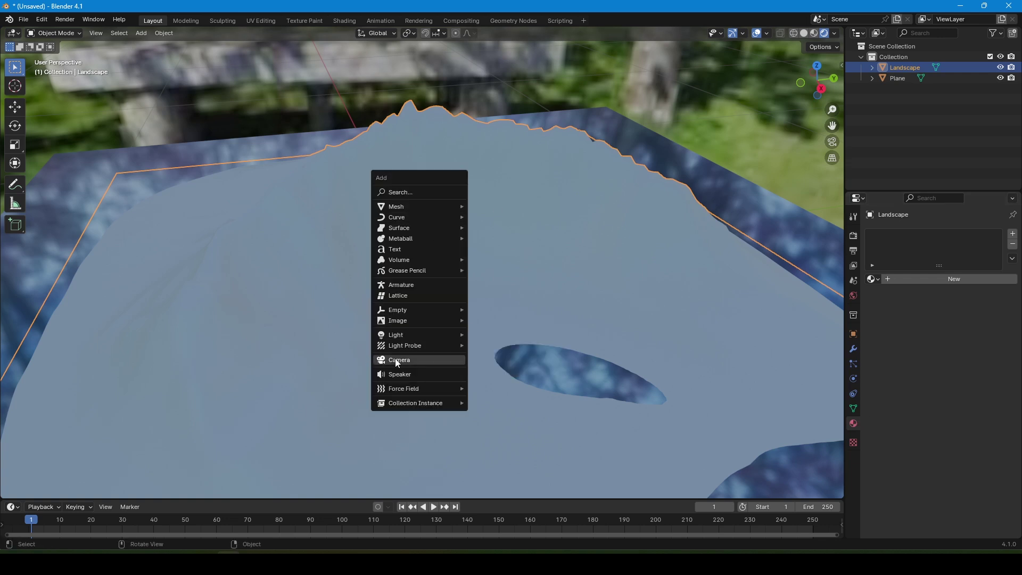
mouse_move(396, 335)
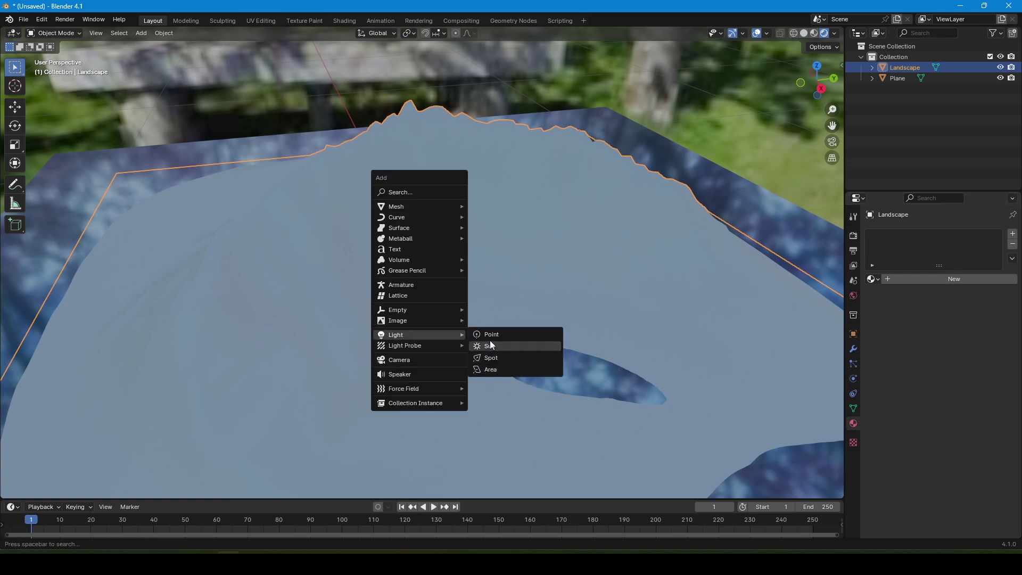
left_click(505, 335)
key("g")
key("z")
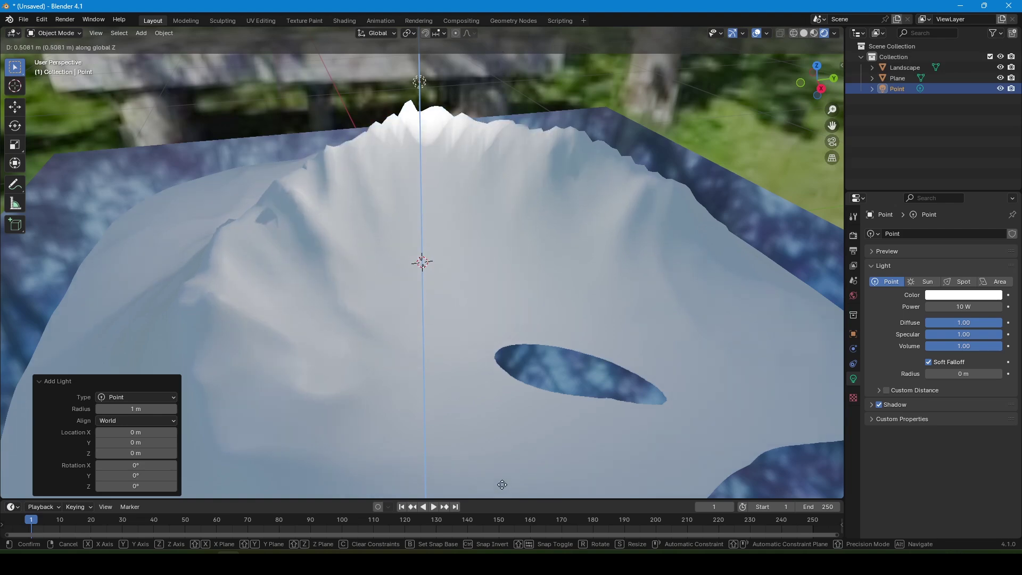
left_click(502, 473)
scroll(502, 478, "down", 5)
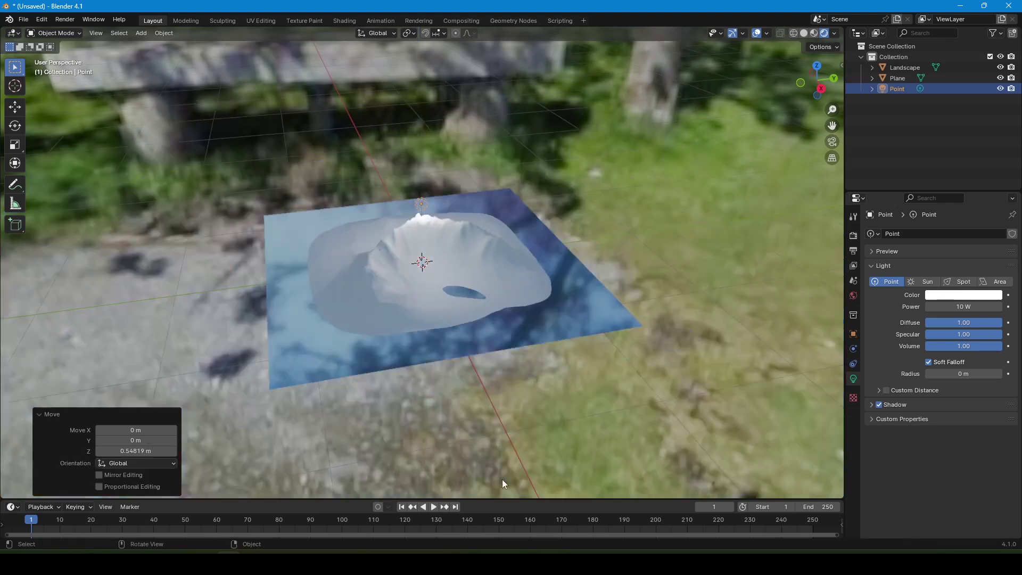
left_click(965, 309)
type("25")
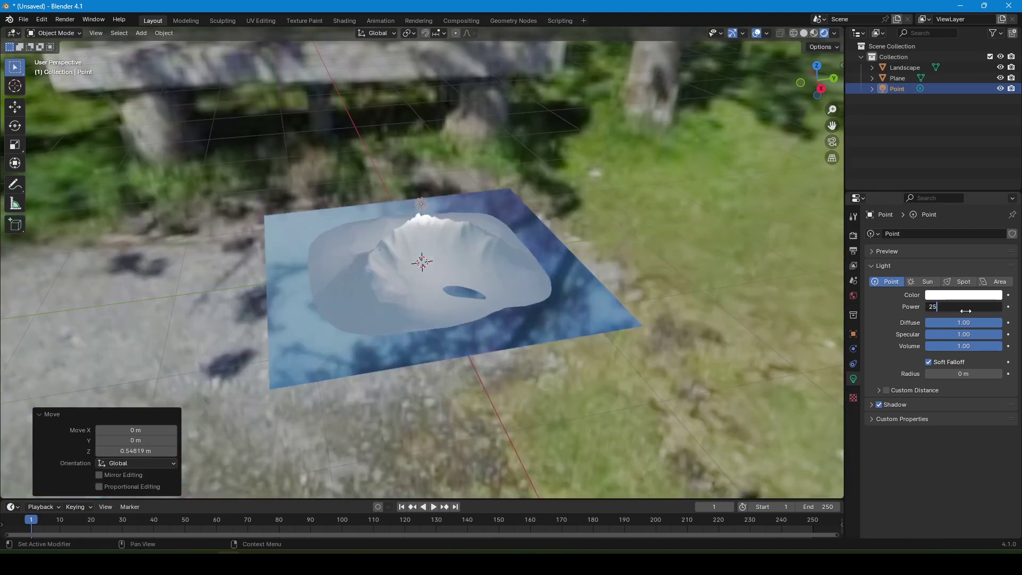
key("Return")
- From top view, place three copies of the light around the terrain
key("KP_7")
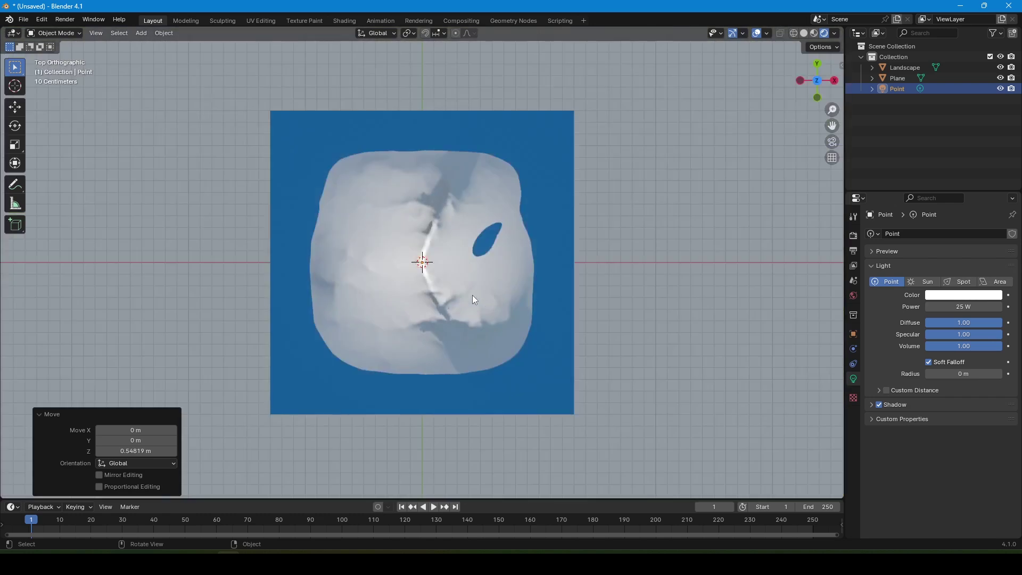
key("shift+d")
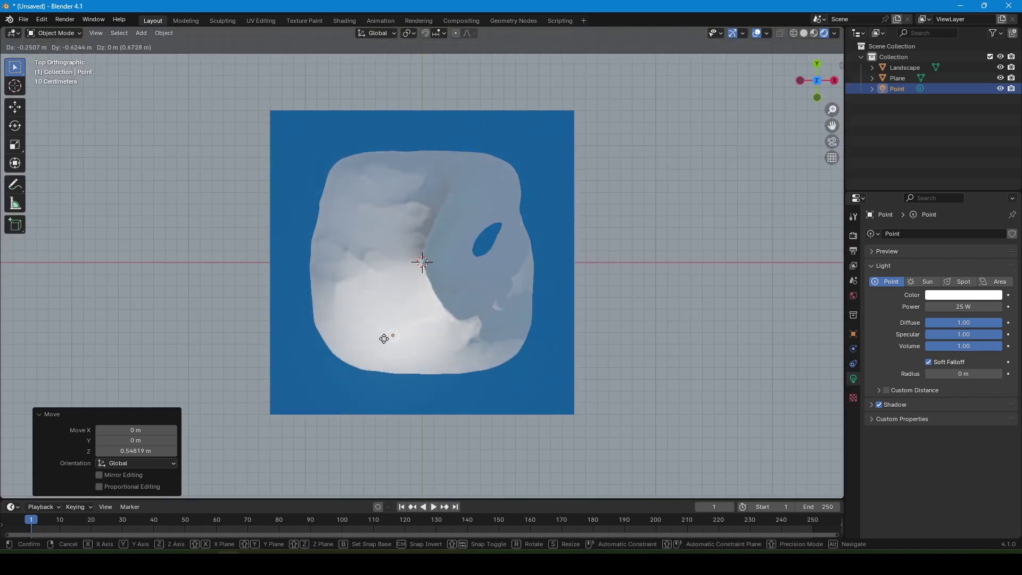
left_click(394, 336)
key("g")
left_click(490, 310)
key("shift+d")
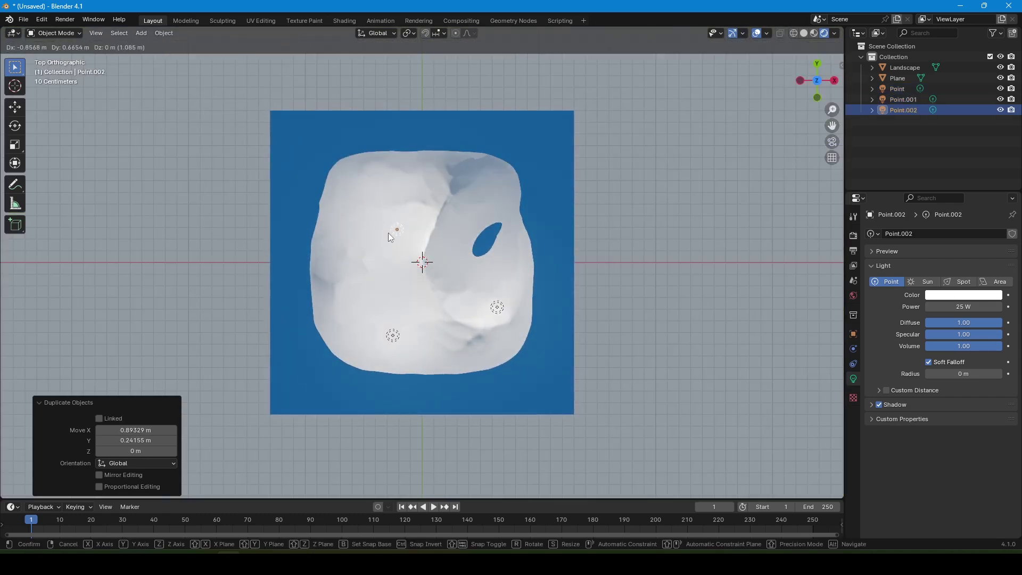
left_click(392, 232)
key("shift+d")
left_click(459, 238)
- Orbit around the landscape to inspect the lighting
left_click(642, 240)
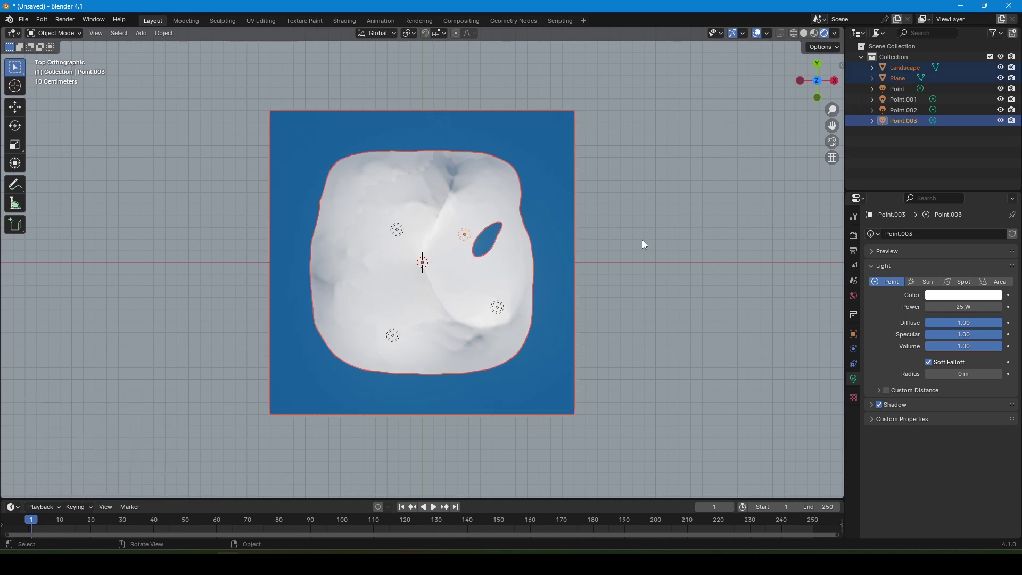
mouse_move(642, 240)
middle_mouse_down()
mouse_move(553, 256)
mouse_move(522, 288)
middle_mouse_up()
scroll(521, 288, "up", 5)
mouse_move(484, 351)
middle_mouse_down()
mouse_move(521, 181)
mouse_move(525, 281)
mouse_move(575, 228)
mouse_move(595, 274)
mouse_move(502, 309)
middle_mouse_up()
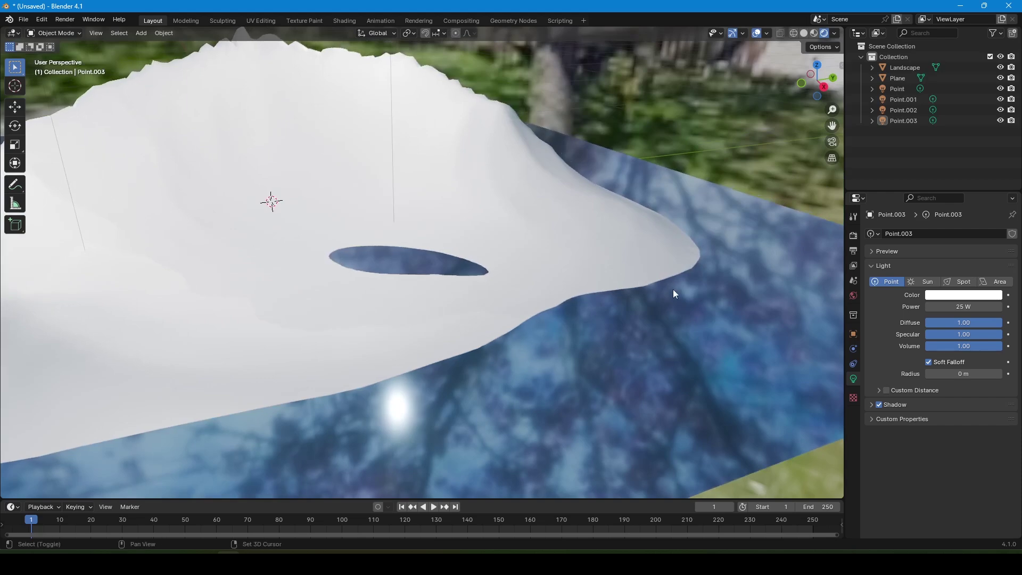
- Select the Landscape, switch to the Modeling workspace, and Tab back to Object Mode
scroll(719, 301, "down", 3)
scroll(626, 271, "down", 2)
mouse_move(626, 271)
middle_mouse_down()
mouse_move(461, 288)
mouse_move(484, 226)
middle_mouse_up()
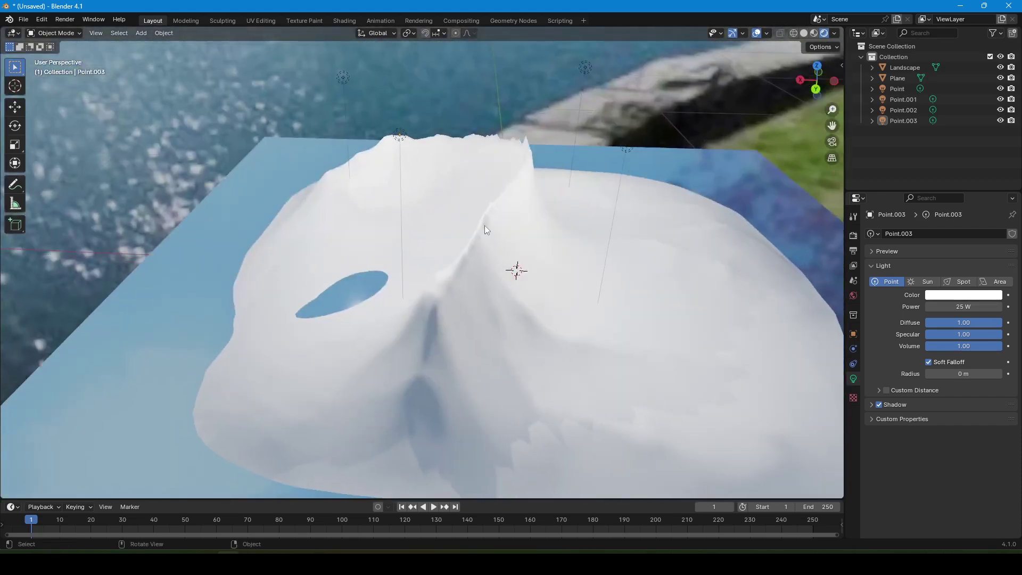
left_click(485, 225)
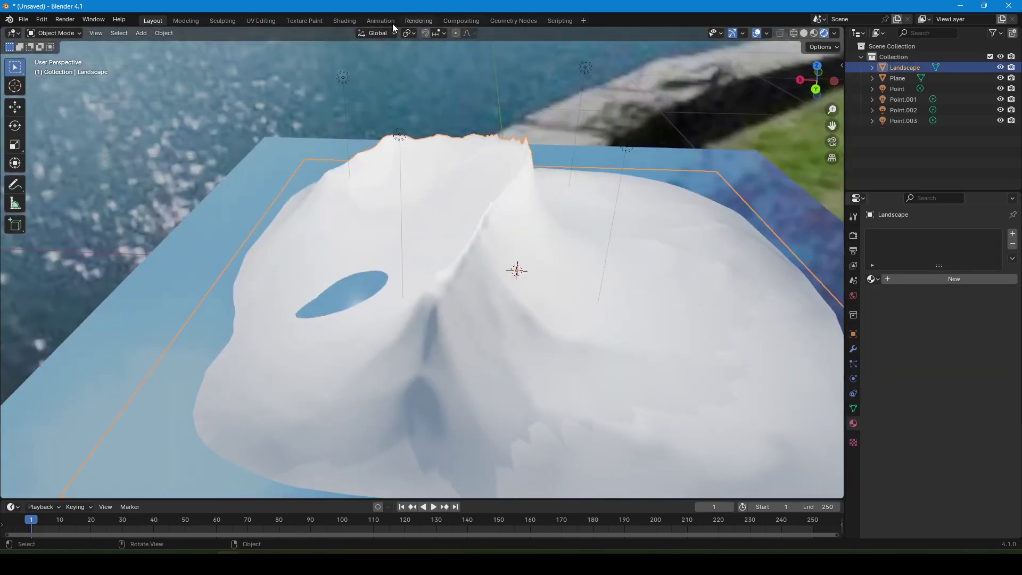
left_click(193, 21)
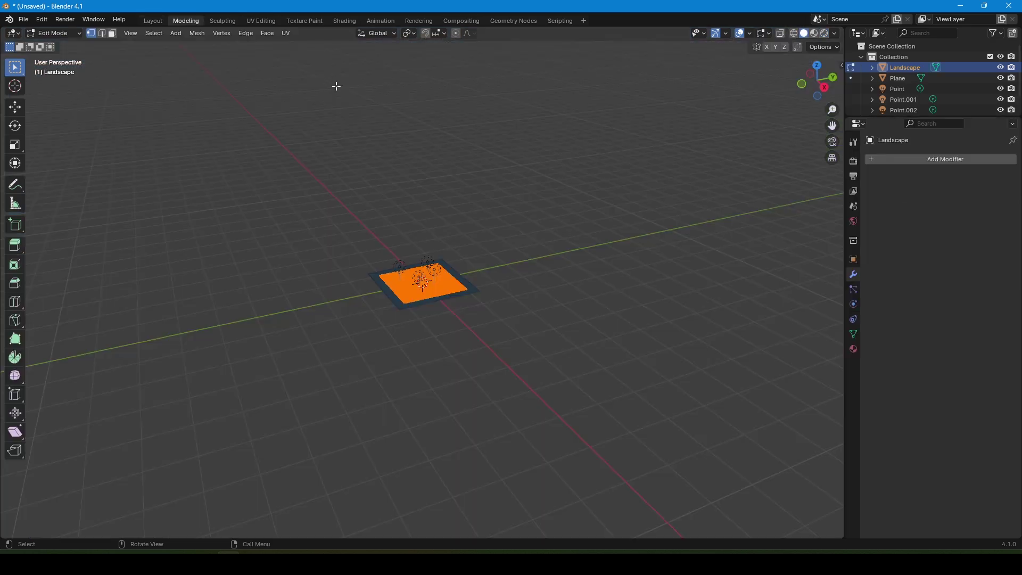
scroll(496, 335, "up", 1)
key("Tab")
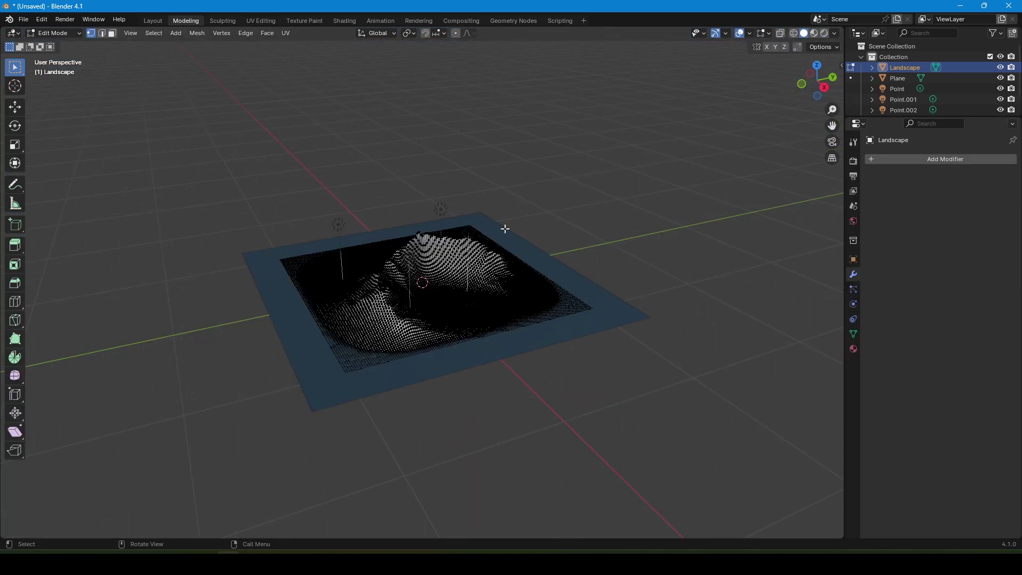
- In the Shading workspace, create a new material for the Landscape
left_click(341, 21)
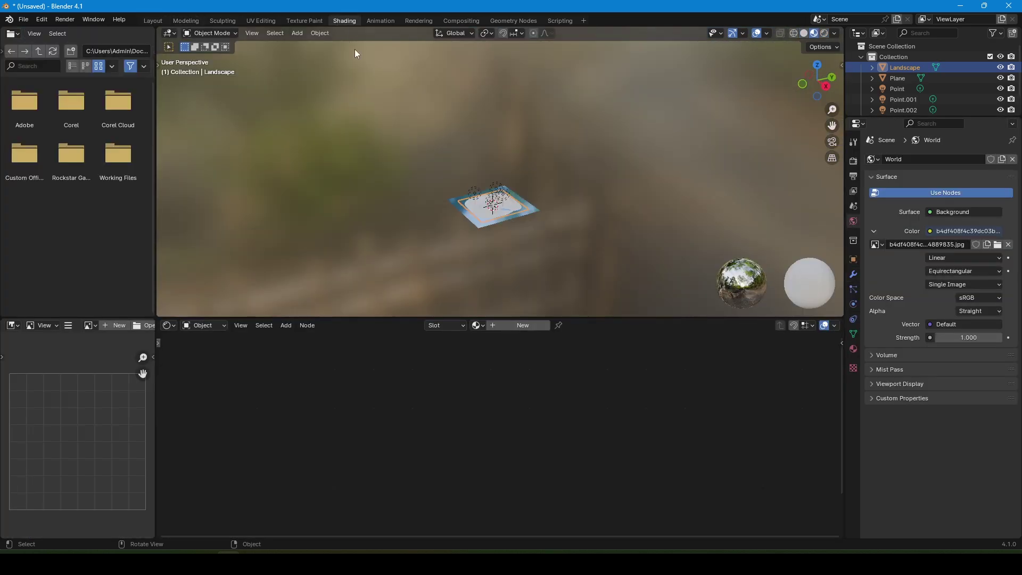
scroll(489, 234, "up", 5)
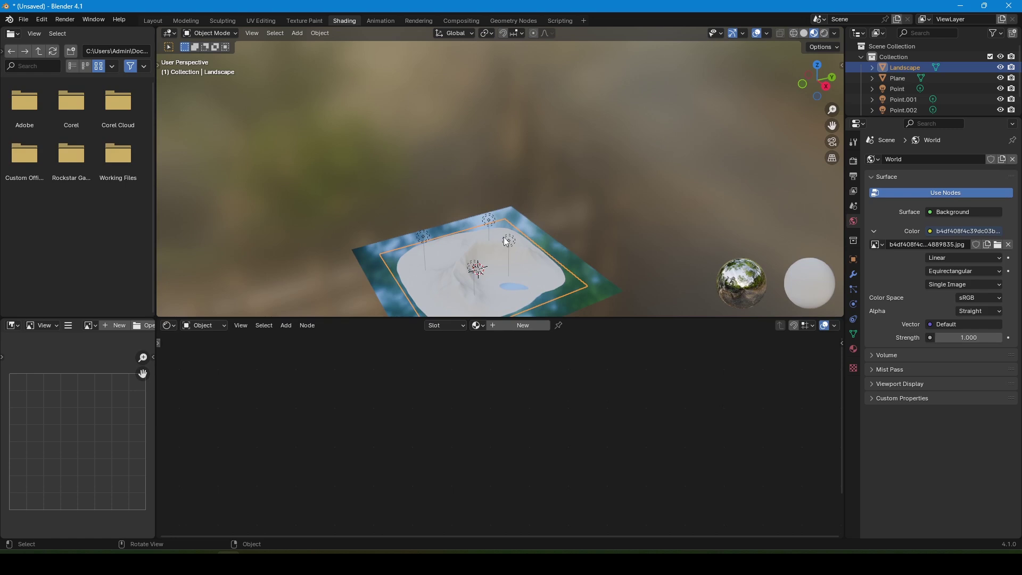
left_click(524, 326)
- Add an Image Texture node and browse to the texture image folder
key("shift+a")
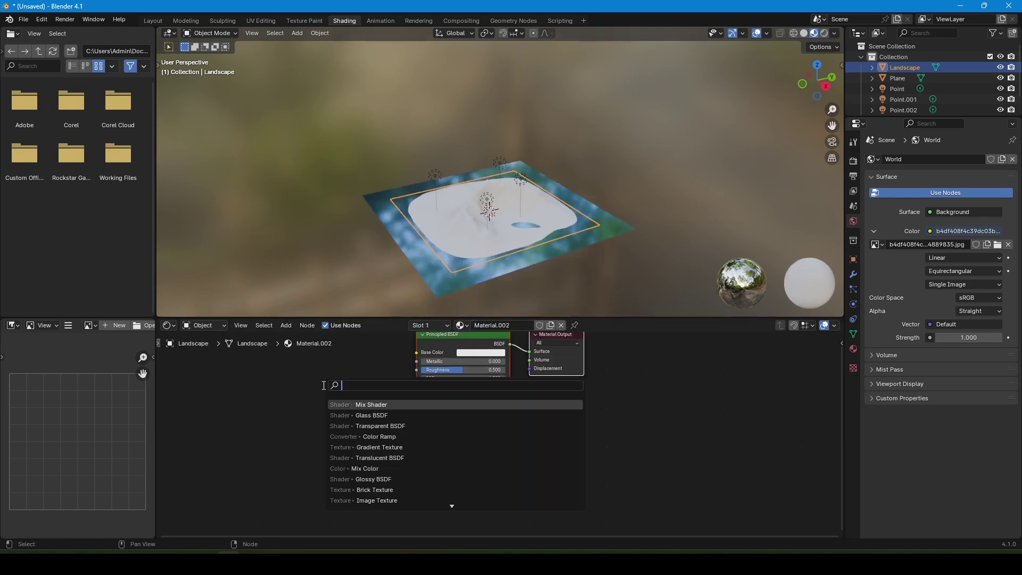
type("image")
key("Return")
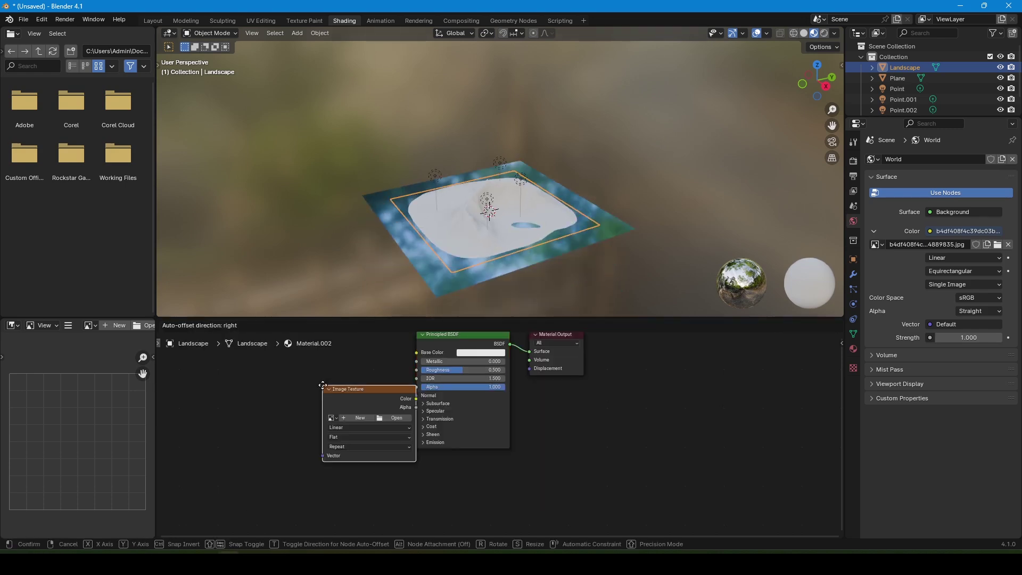
left_click(303, 379)
left_click(371, 413)
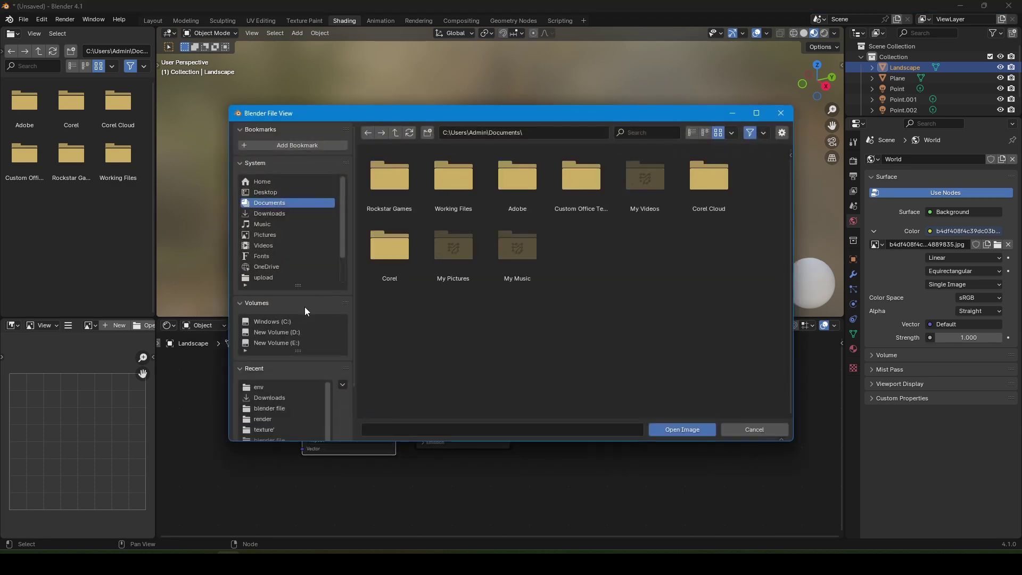
left_click(264, 429)
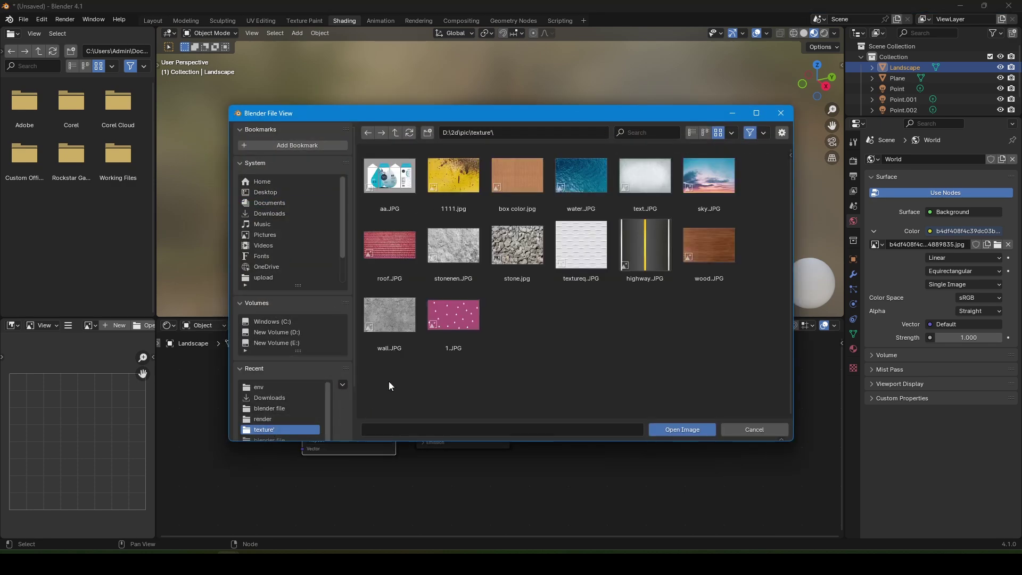
- Load stonenen.JPG, link its Color to Displacement, and delete the Principled BSDF
double_click(452, 246)
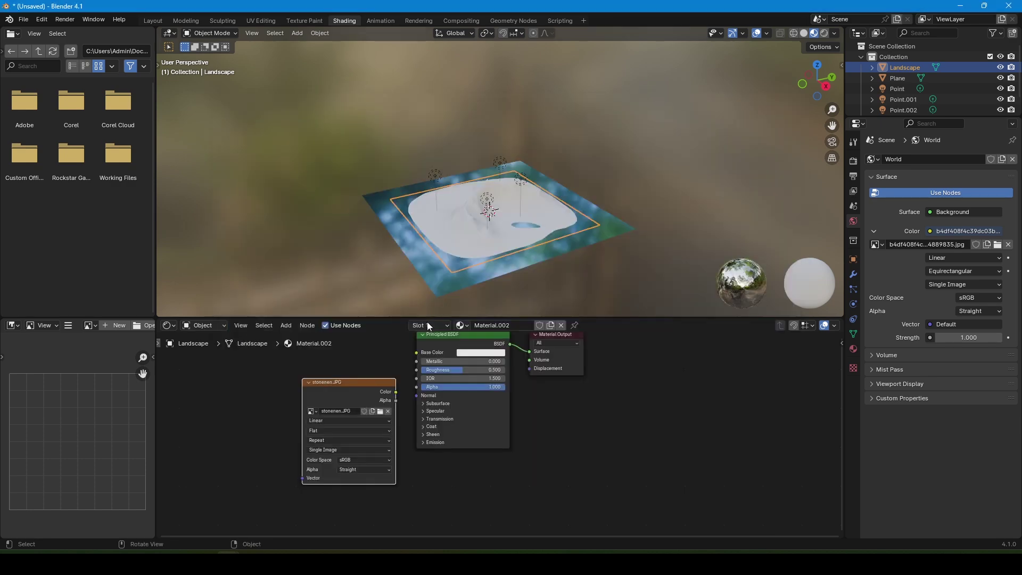
left_click_drag(395, 392, 529, 368)
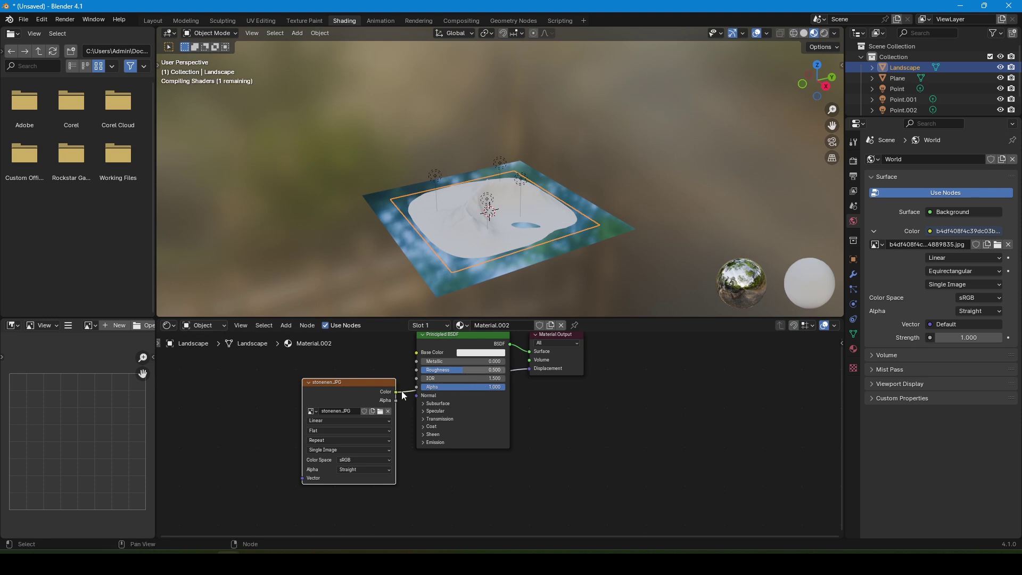
left_click(446, 336)
key("x")
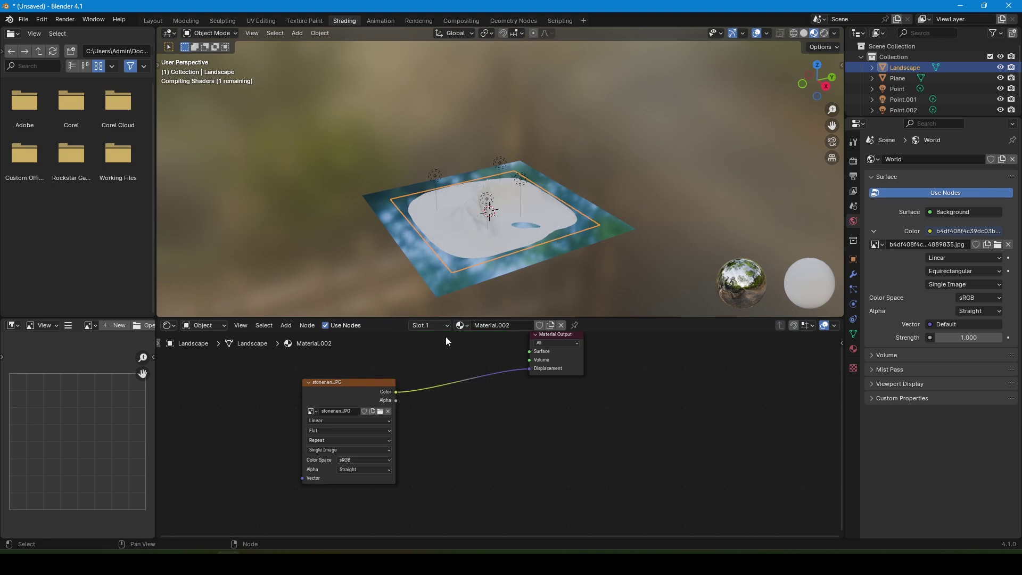
key("shift+a")
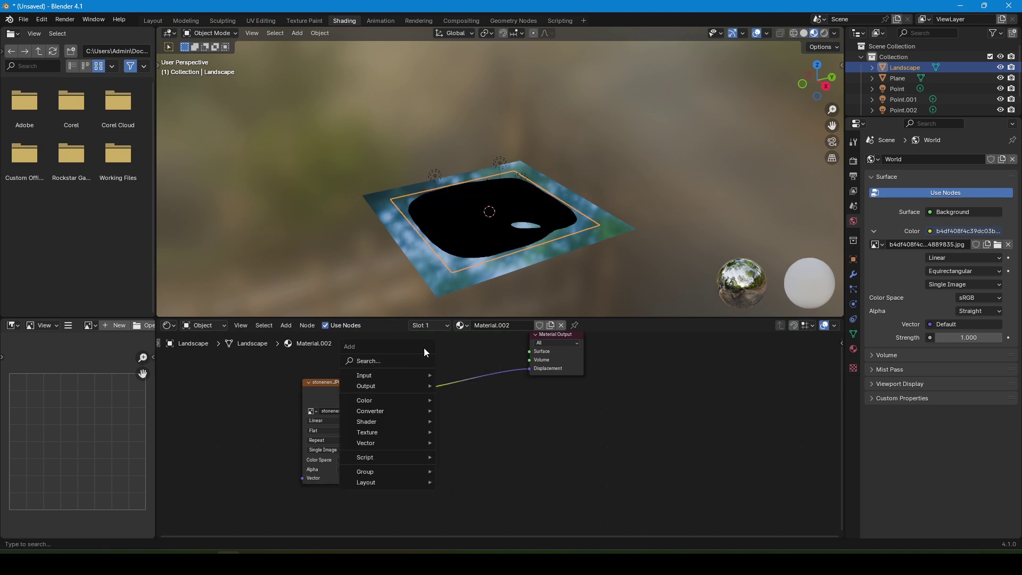
key("Escape")
- Duplicate the image texture node and connect its colour to the material Surface
left_click(387, 383)
key("shift+d")
left_click(260, 382)
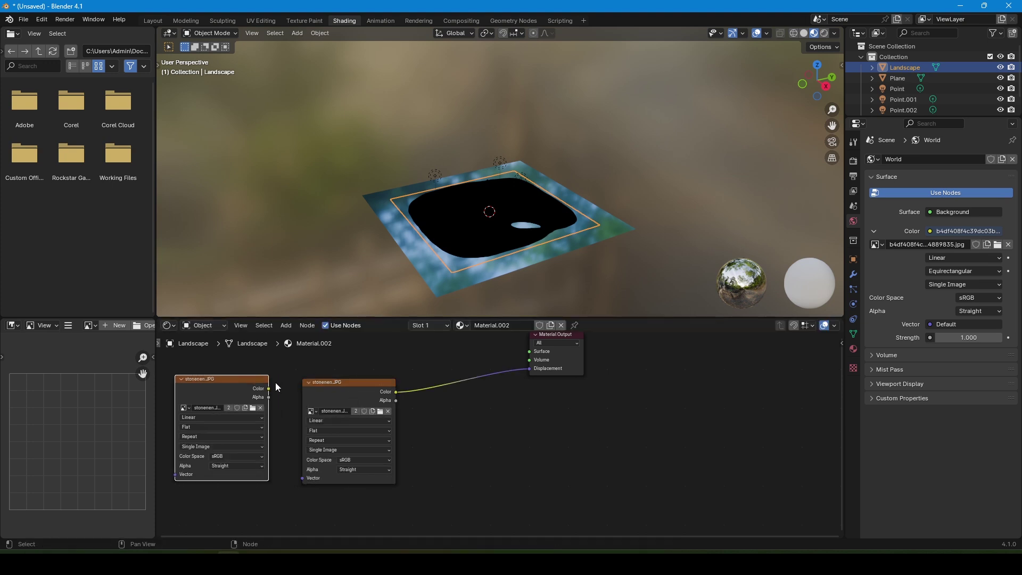
left_click_drag(269, 388, 525, 372)
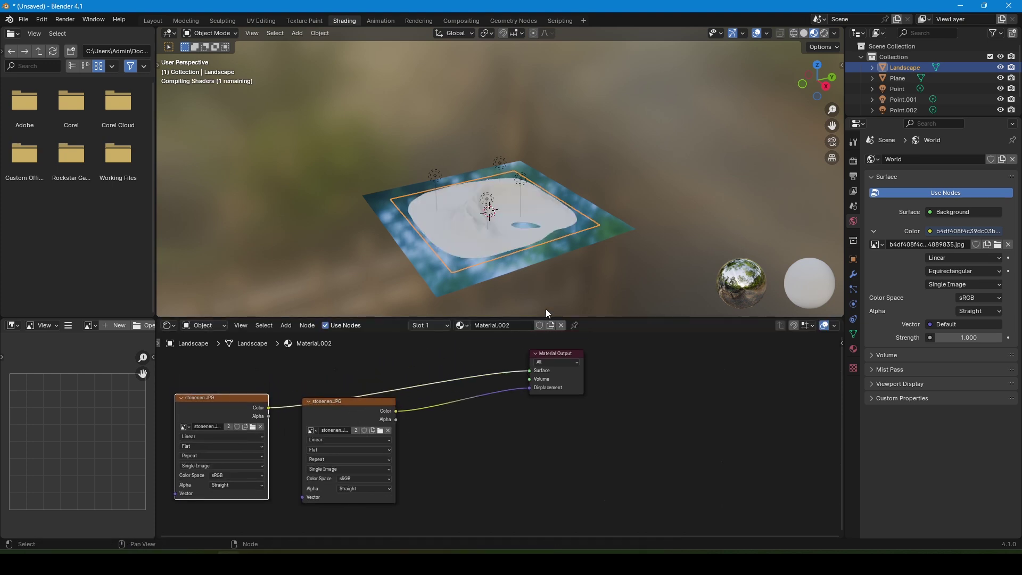
scroll(535, 227, "up", 5)
scroll(534, 227, "down", 2)
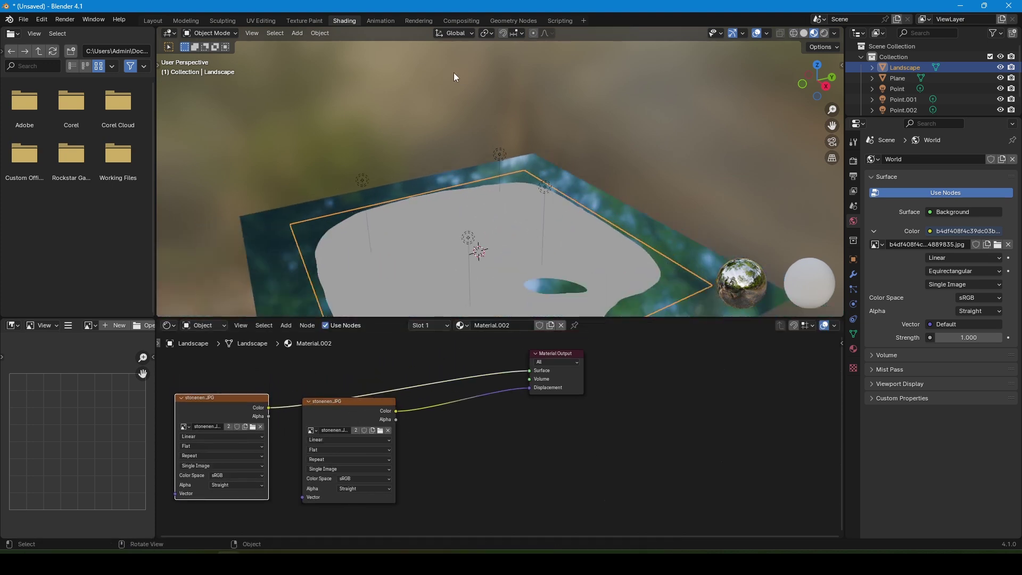
- Preview in Rendered shading, then undo to restore the Principled BSDF on Surface
left_click(823, 33)
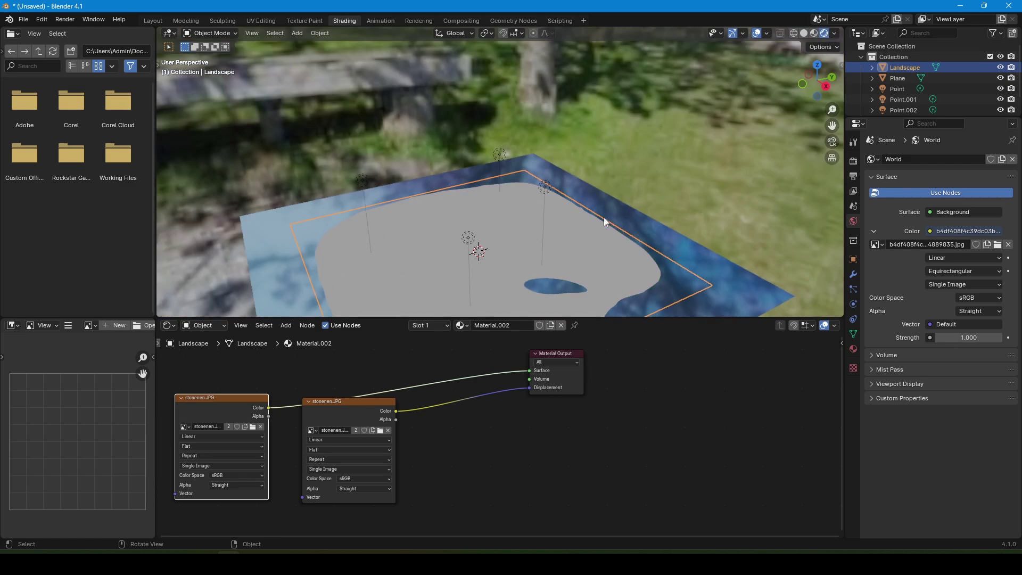
mouse_move(604, 217)
middle_mouse_down()
mouse_move(439, 149)
mouse_move(474, 158)
mouse_move(498, 207)
middle_mouse_up()
scroll(498, 207, "up", 4)
scroll(494, 263, "down", 2)
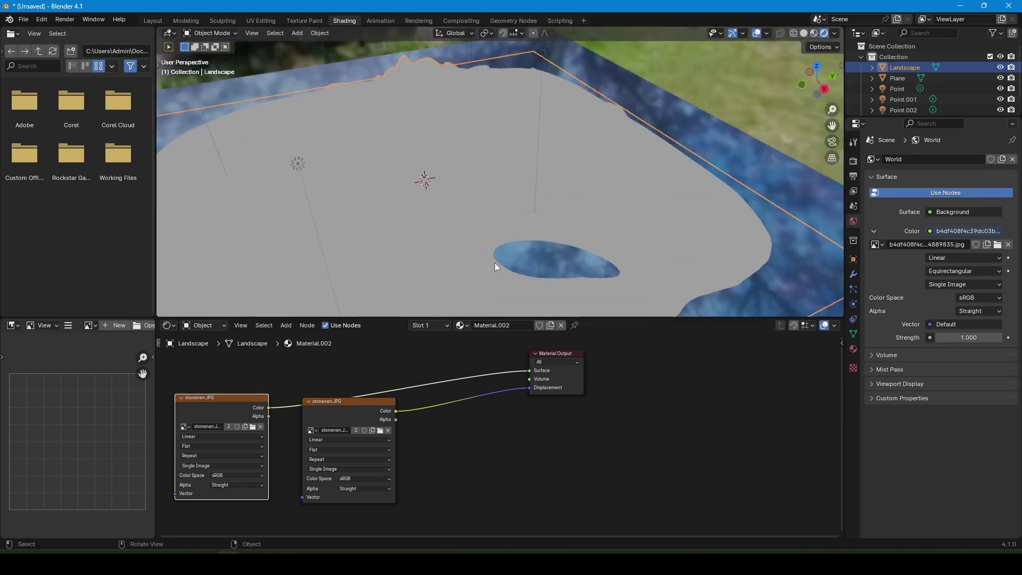
key("ctrl+z")
key("ctrl+z")
key("ctrl+z")
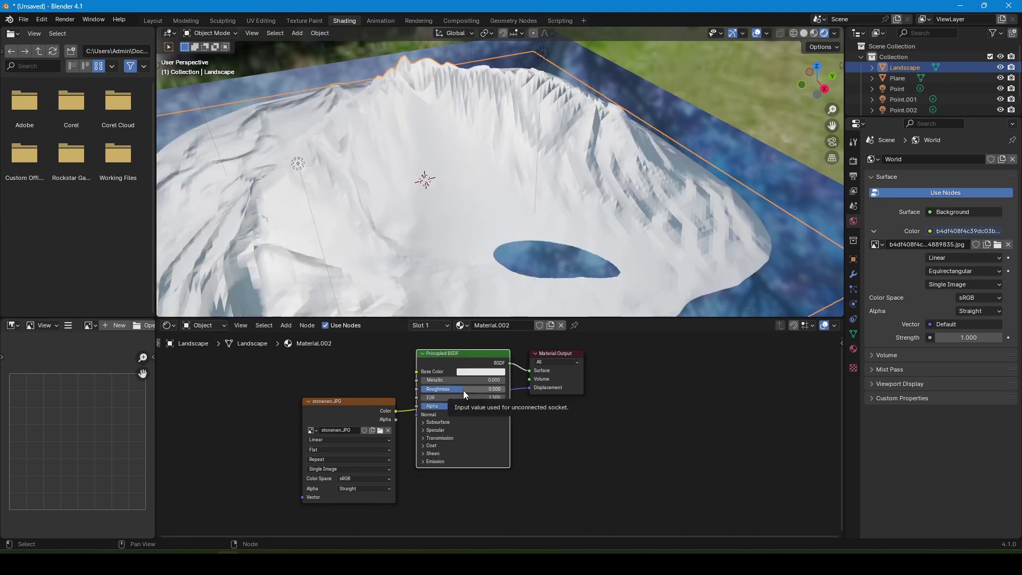
- Shade the Landscape smooth and apply its Subdivision modifier in the Modifier tab
right_click(573, 108)
key("Escape")
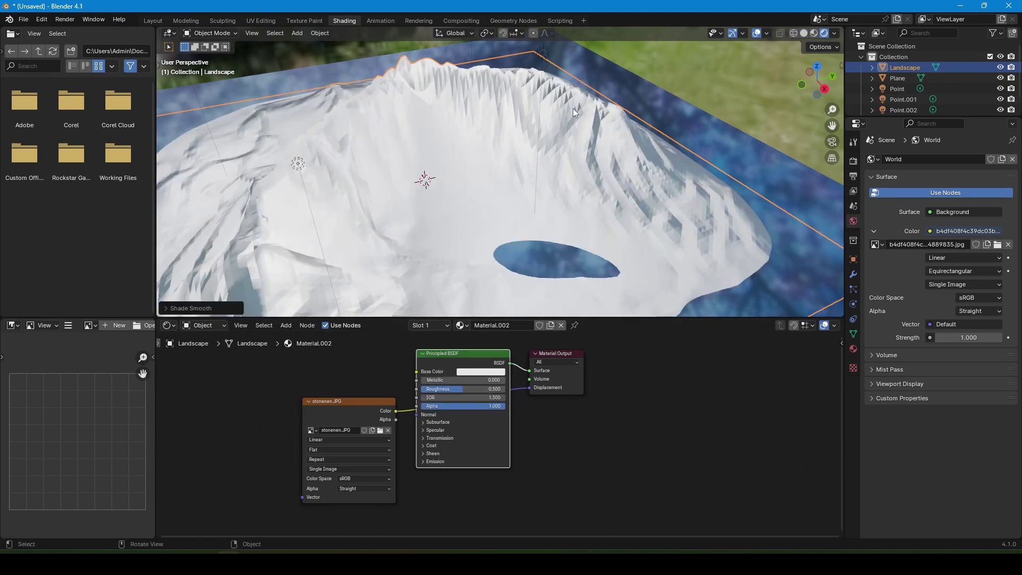
right_click(524, 82)
left_click(523, 81)
right_click(523, 82)
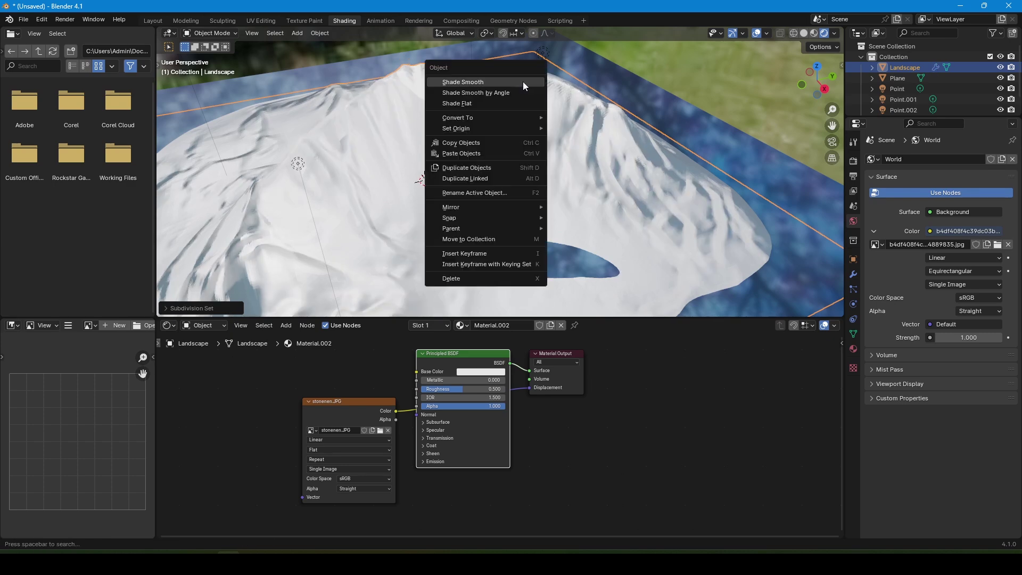
left_click(512, 92)
left_click(853, 260)
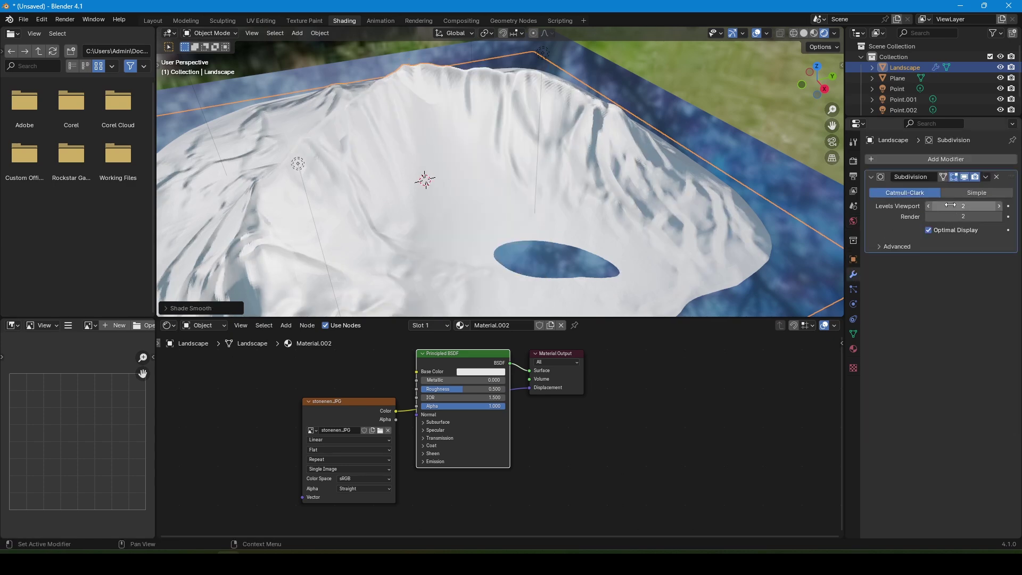
left_click(985, 177)
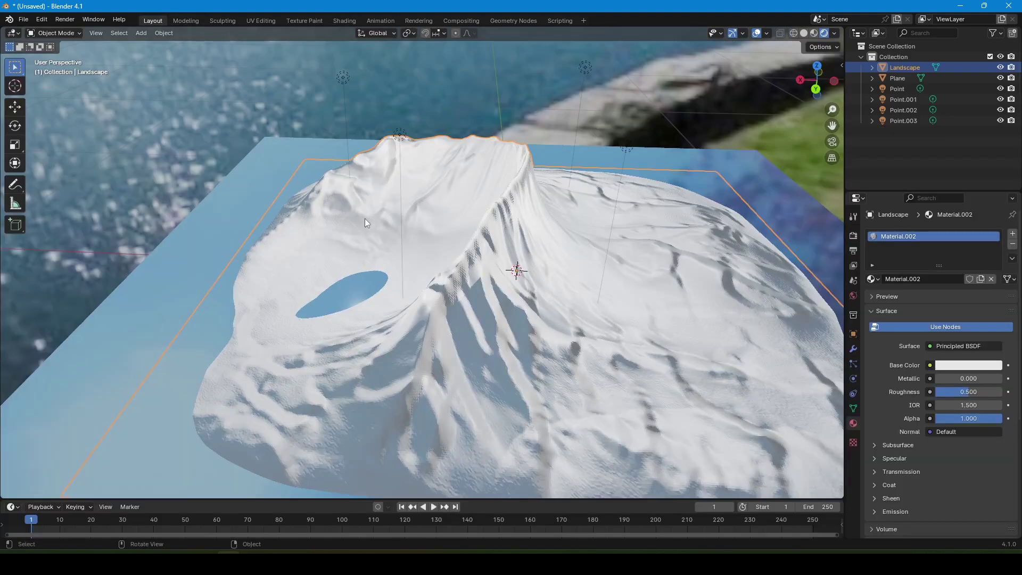
- Add a camera and look through it with Numpad 0
middle_click_drag(365, 218, 551, 217)
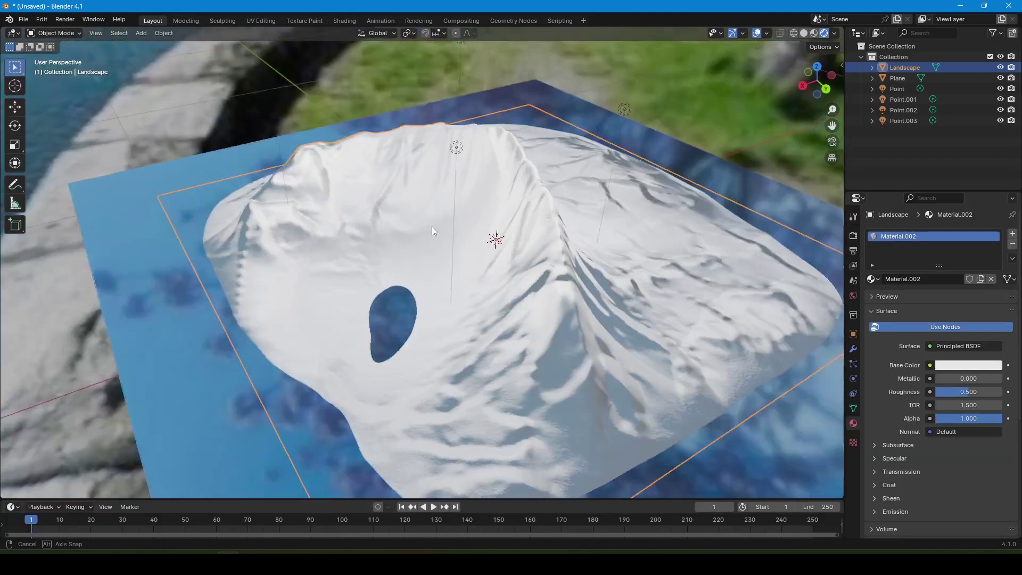
key("shift+a")
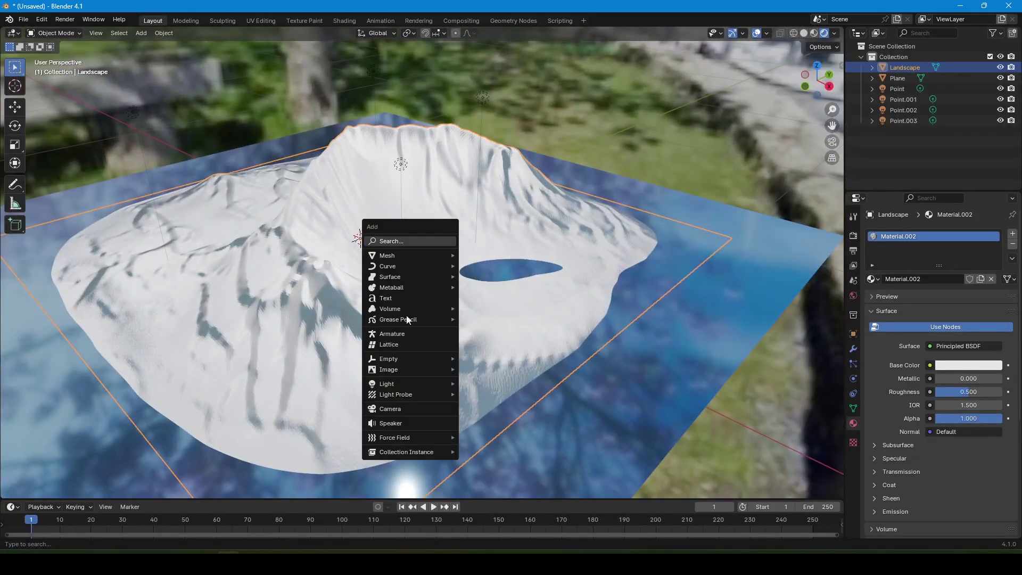
left_click(396, 409)
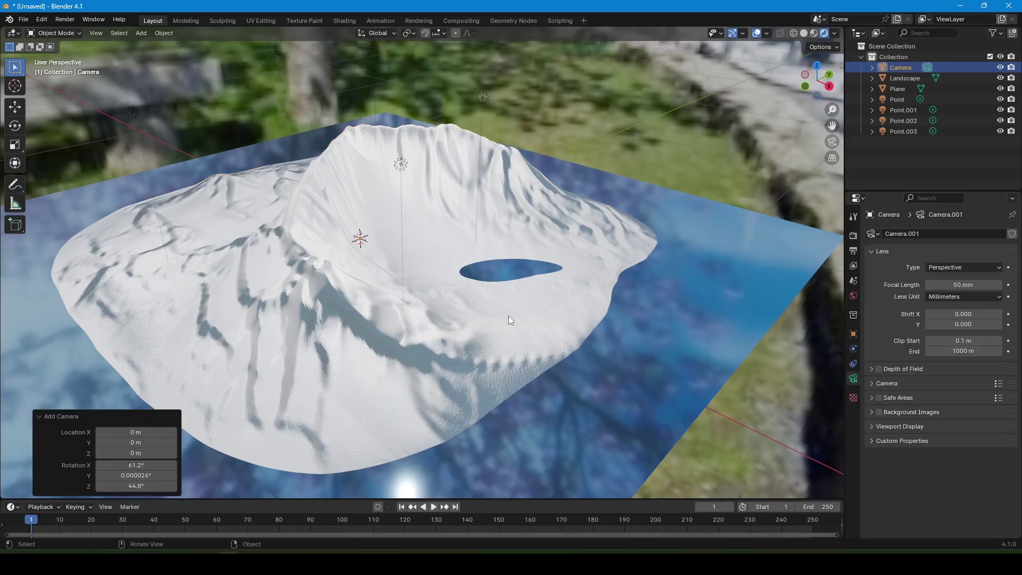
key("KP_0")
- Enable Lock Camera to View in the N panel and zoom to frame the mountain
key("n")
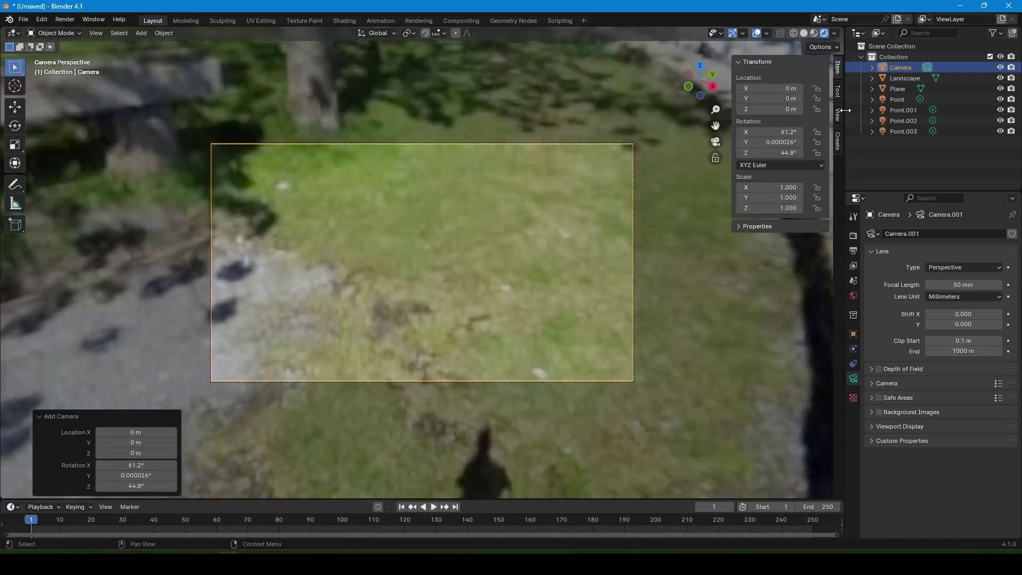
left_click(838, 116)
left_click(793, 196)
scroll(473, 195, "down", 3)
scroll(474, 202, "down", 3)
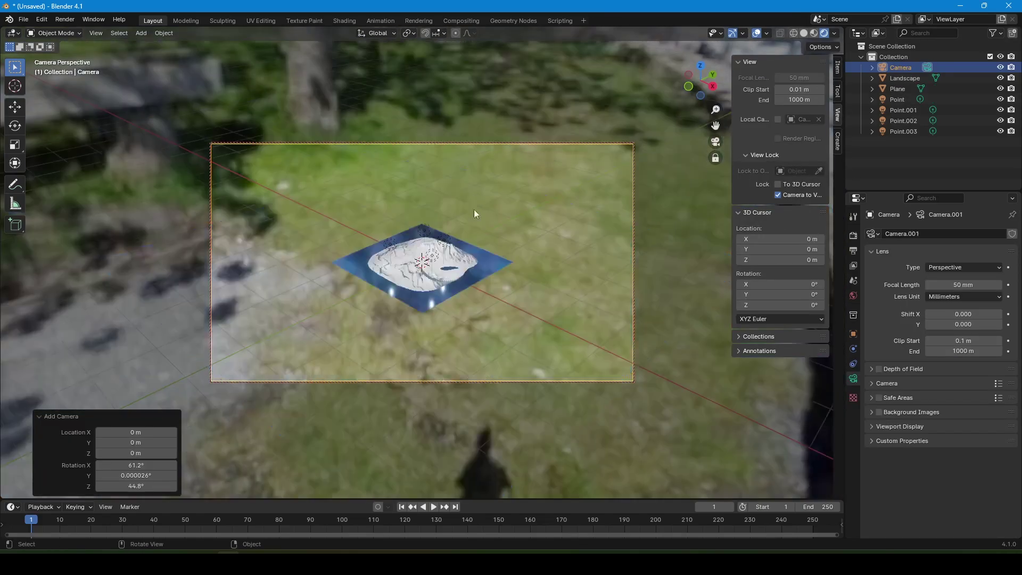
scroll(478, 219, "up", 3)
scroll(484, 245, "up", 4)
scroll(488, 261, "down", 6)
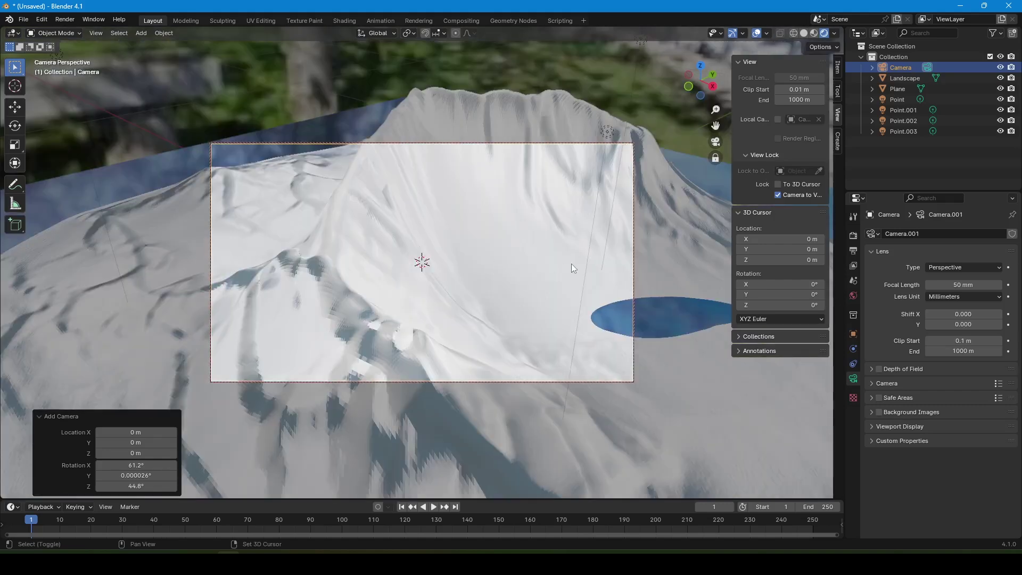
- Tilt and turn the camera so it frames the snowy slope and the blue lake
mouse_move(571, 264)
middle_mouse_down()
mouse_move(572, 237)
mouse_move(563, 251)
mouse_move(532, 246)
mouse_move(547, 258)
mouse_move(463, 240)
mouse_move(520, 259)
mouse_move(555, 295)
mouse_move(570, 296)
mouse_move(568, 286)
mouse_move(559, 314)
middle_mouse_up()
scroll(564, 255, "up", 4)
scroll(573, 254, "down", 2)
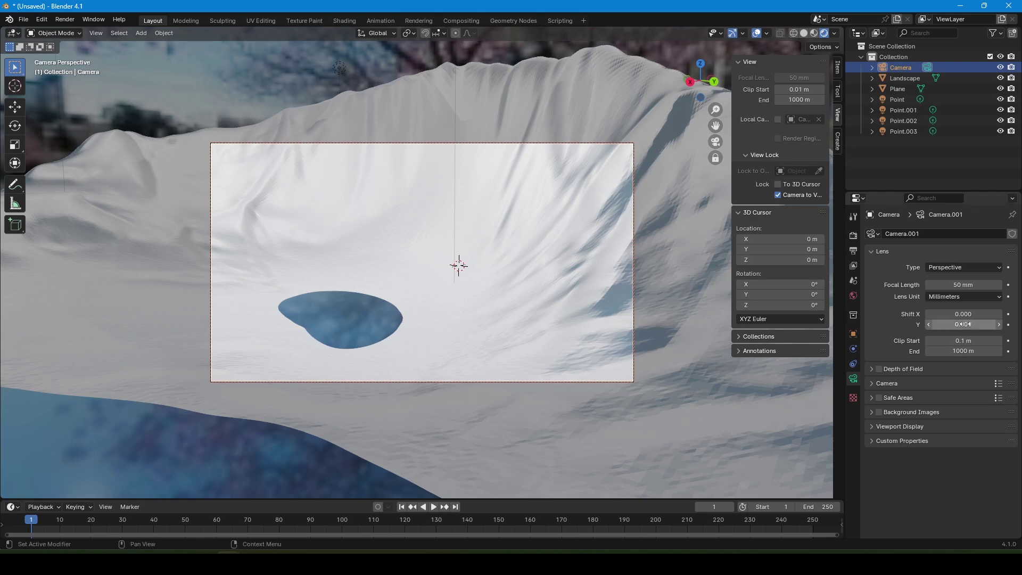
- Maximize the 3D view, fit the camera frame to it, and hide the sidebar
key("ctrl+space")
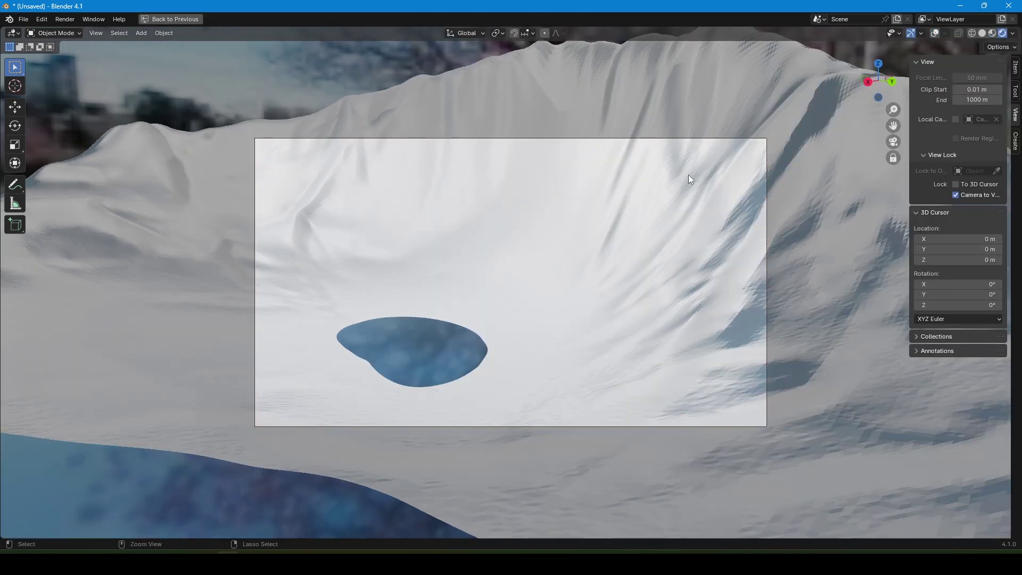
key("ctrl+space")
key("Home")
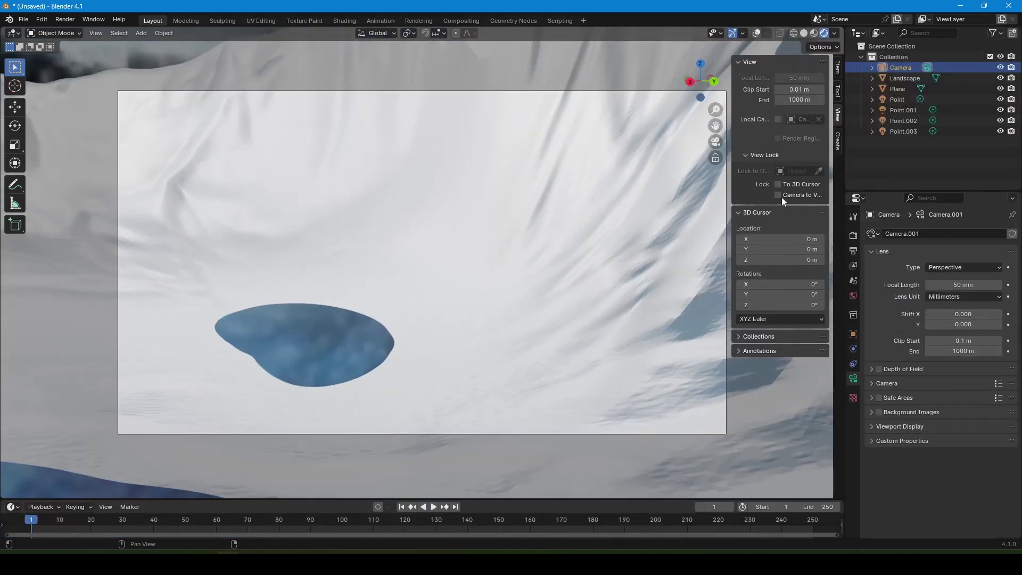
key("ctrl+space")
key("n")
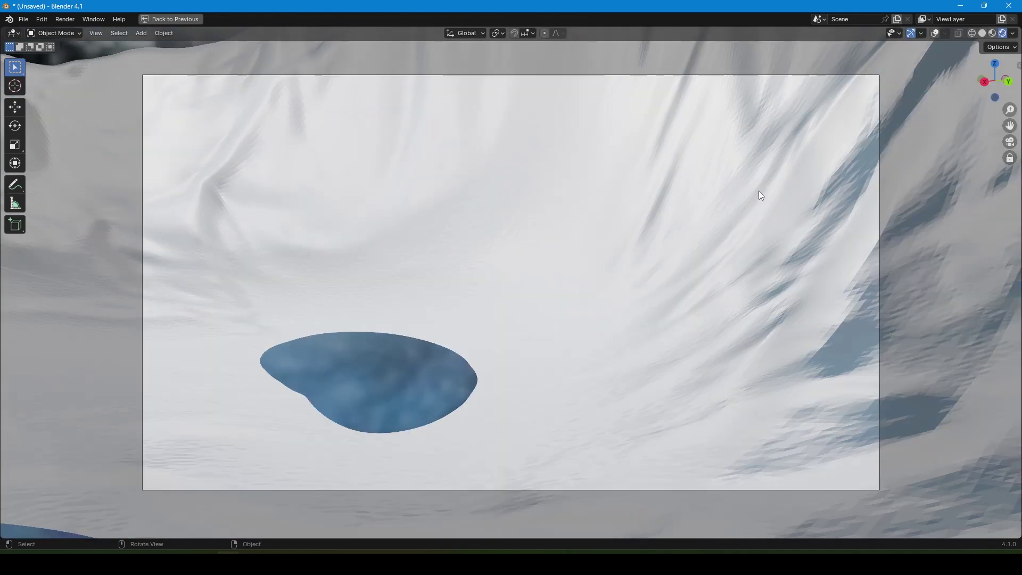